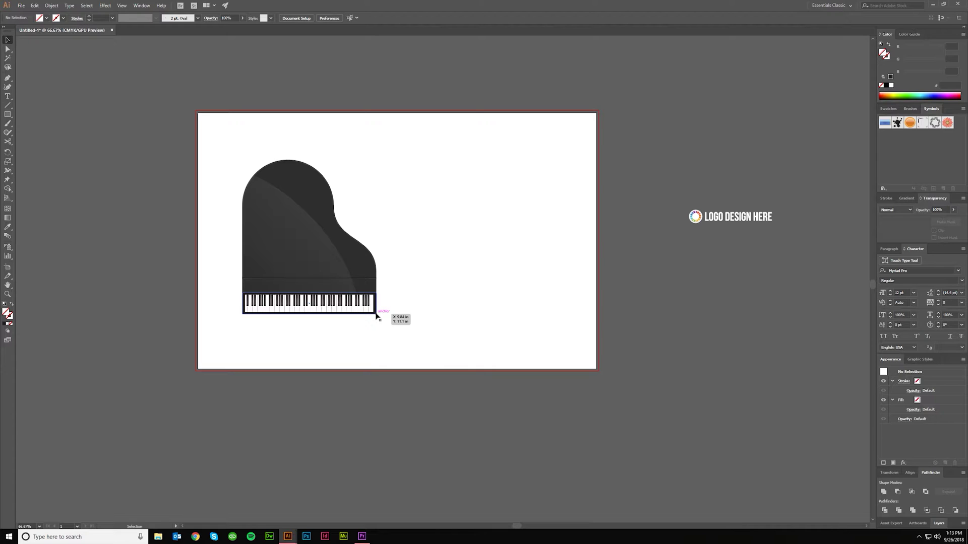
- Marquee-select the whole flat piano group on the artboard
{"action": "left_click_drag", "start_coordinate": [383, 330], "coordinate": [370, 305]}
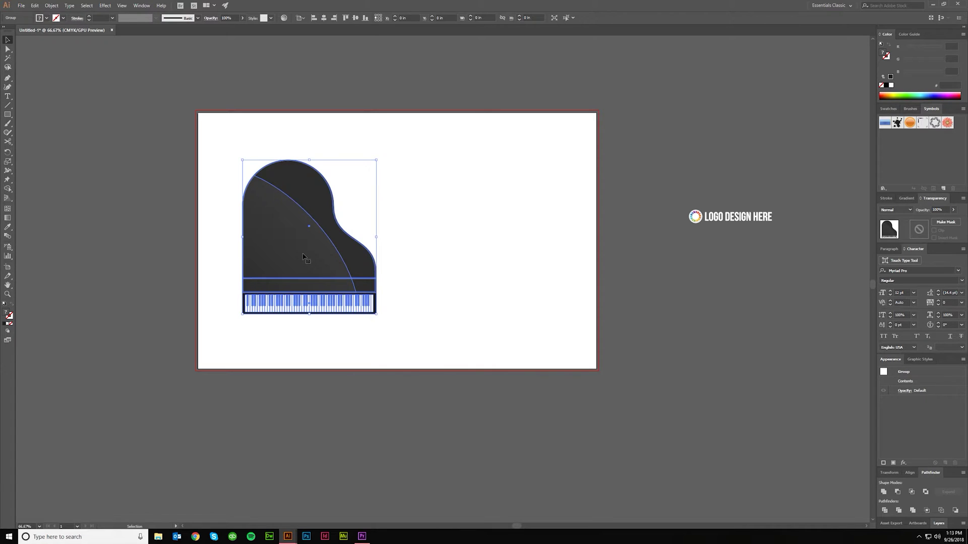
- Select the original piano group on the artboard
{"action": "left_click", "coordinate": [475, 345]}
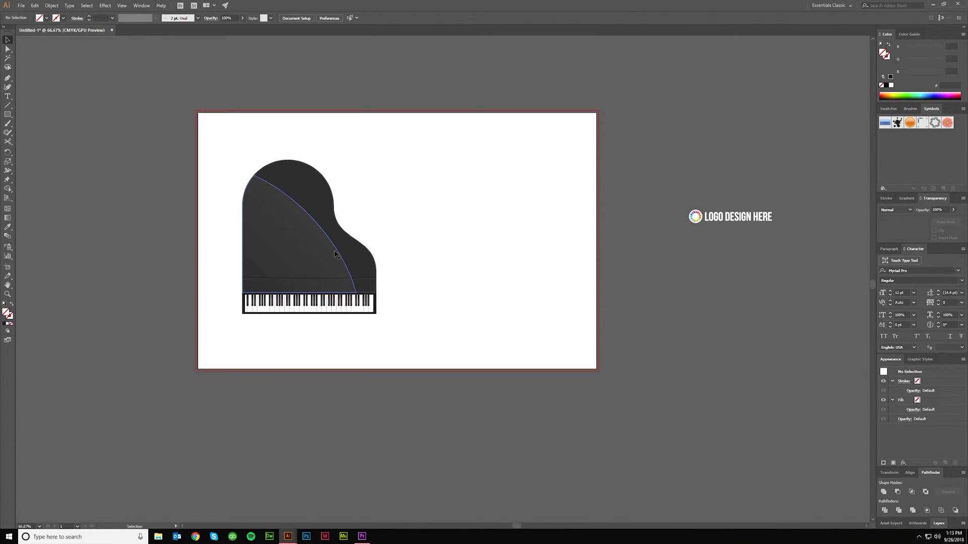
{"action": "left_click", "coordinate": [291, 259]}
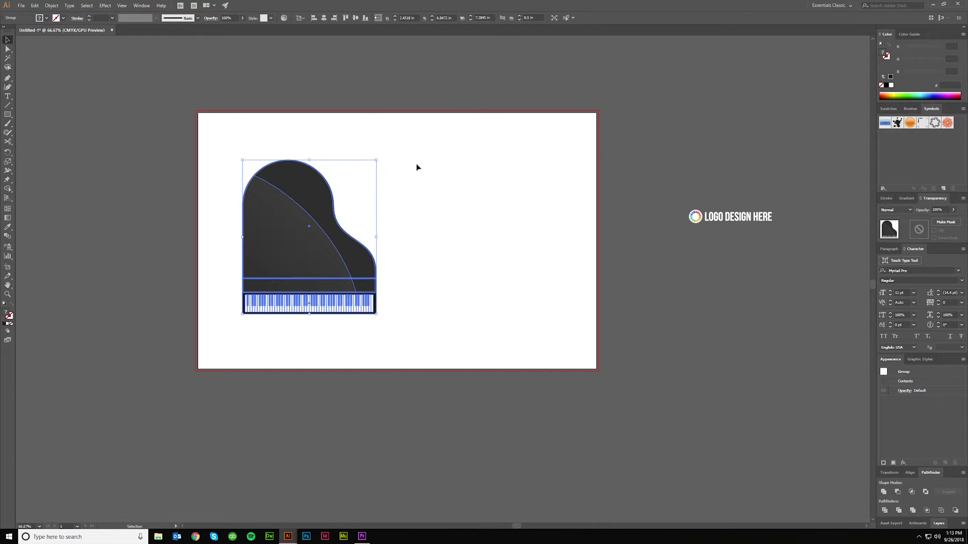
{"action": "left_click", "coordinate": [430, 265]}
{"action": "left_click", "coordinate": [337, 286]}
{"action": "left_click", "coordinate": [382, 303]}
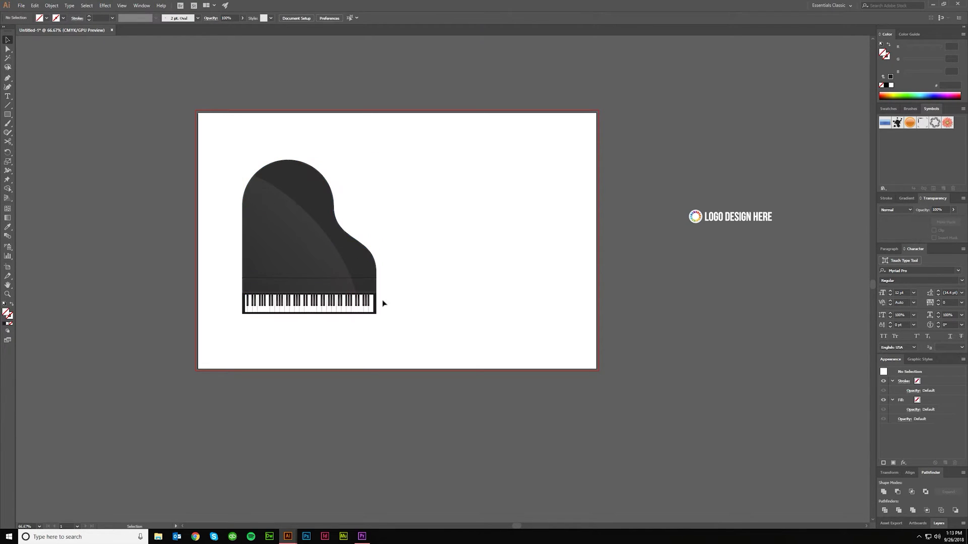
- Alt-drag a copy of the piano straight to the right of the original
{"action": "left_click_drag", "start_coordinate": [287, 261], "coordinate": [457, 261]}
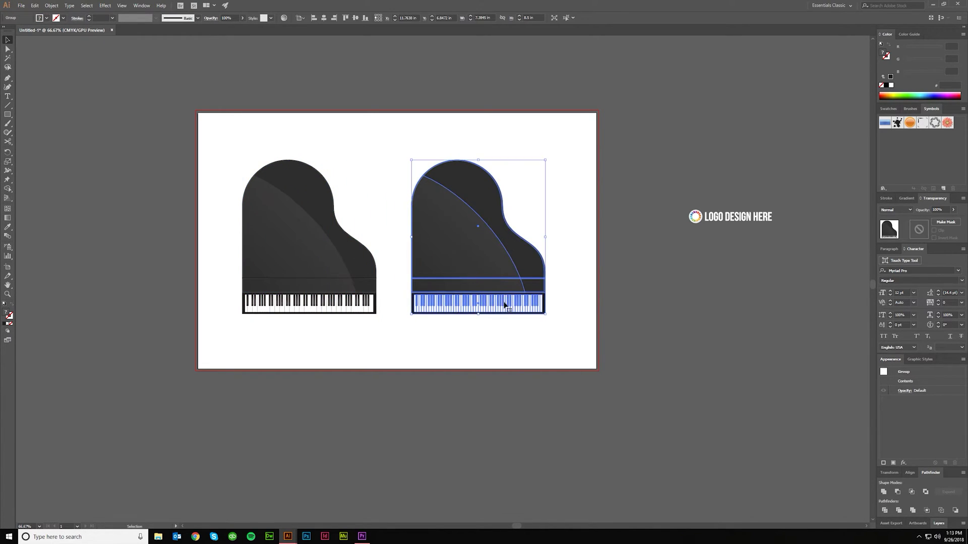
{"action": "left_click", "coordinate": [492, 339]}
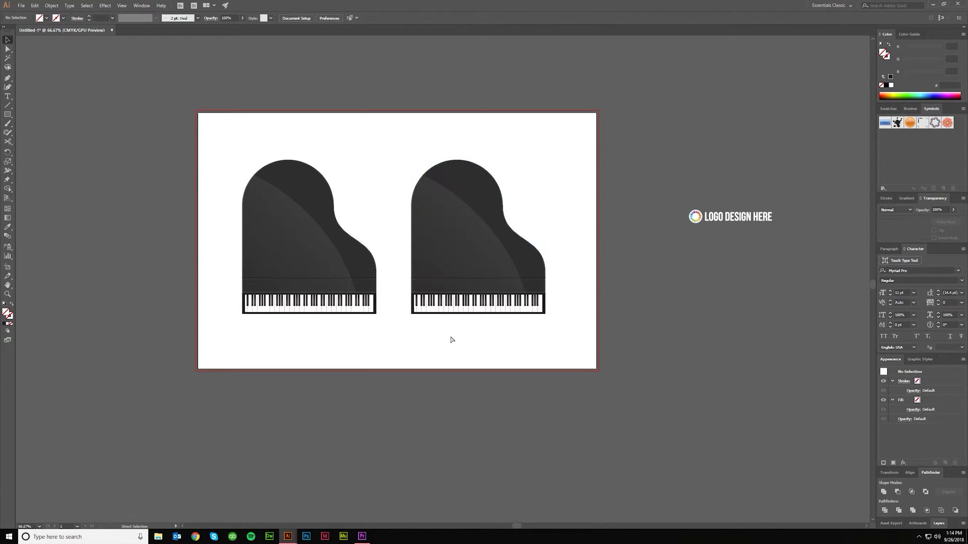
{"action": "key", "text": "ctrl+z"}
{"action": "key", "text": "ctrl+z"}
{"action": "left_click_drag", "start_coordinate": [292, 252], "coordinate": [451, 254]}
{"action": "key", "text": "alt"}
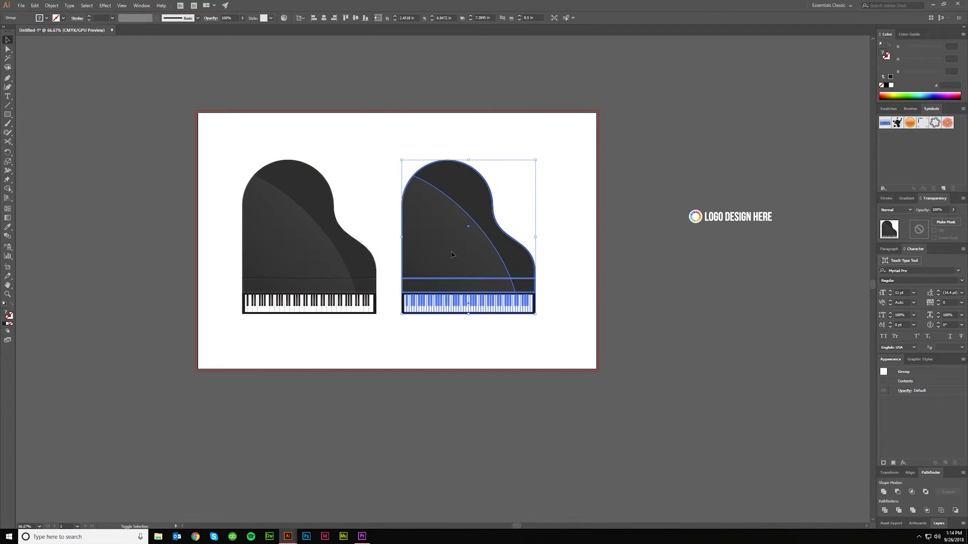
- Undo misplaced copies, re-place the duplicate beside the original, then select it
{"action": "key", "text": "ctrl+z"}
{"action": "left_click_drag", "start_coordinate": [318, 267], "coordinate": [470, 261]}
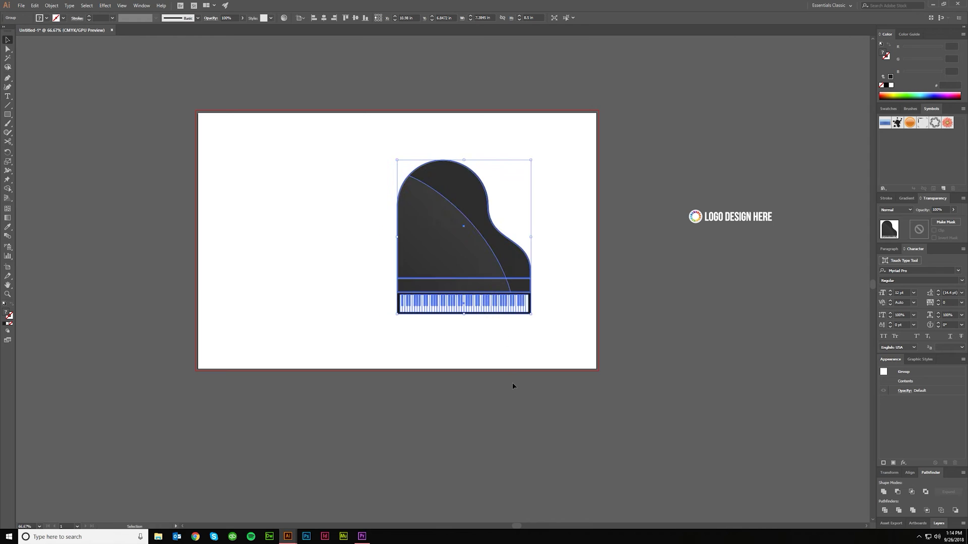
{"action": "key", "text": "ctrl+z"}
{"action": "left_click_drag", "start_coordinate": [301, 263], "coordinate": [458, 255]}
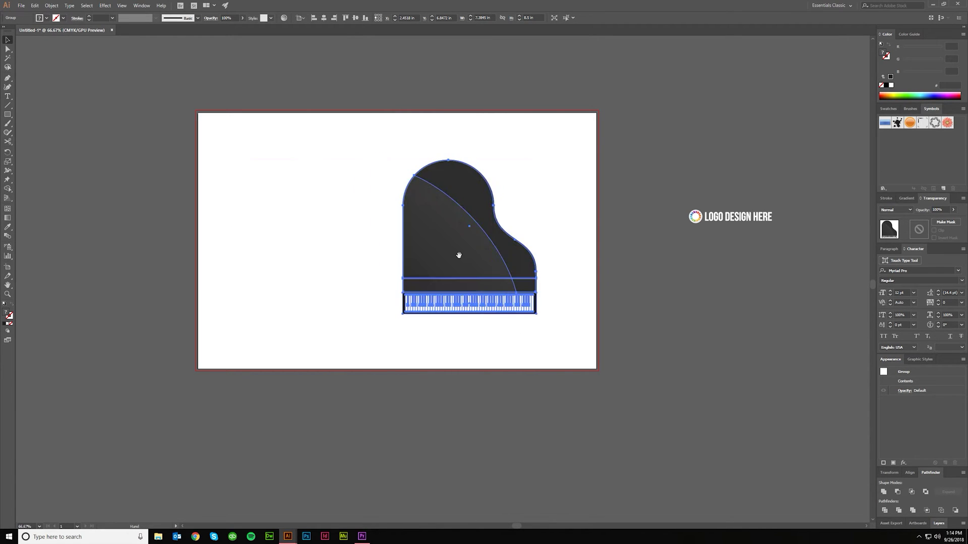
{"action": "key", "text": "ctrl+z"}
{"action": "left_click_drag", "start_coordinate": [319, 248], "coordinate": [476, 252]}
{"action": "left_click", "coordinate": [523, 358]}
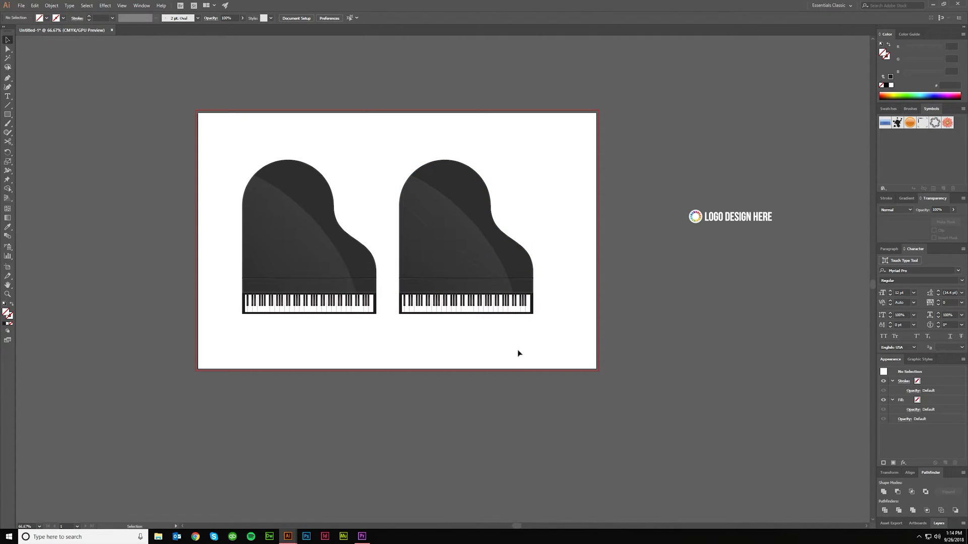
{"action": "left_click", "coordinate": [509, 311]}
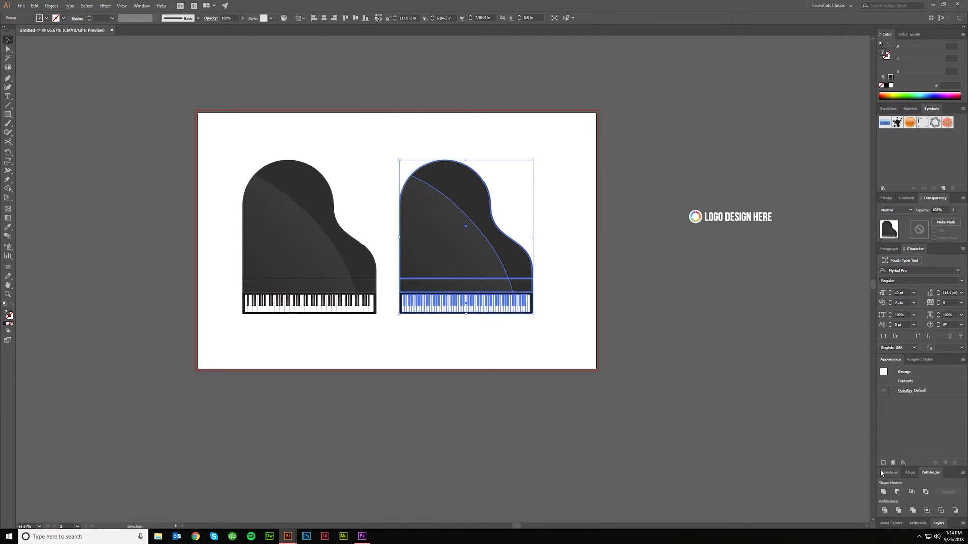
- Unite the right piano into one black silhouette at 100% opacity, then make it outline-only
{"action": "left_click", "coordinate": [884, 496]}
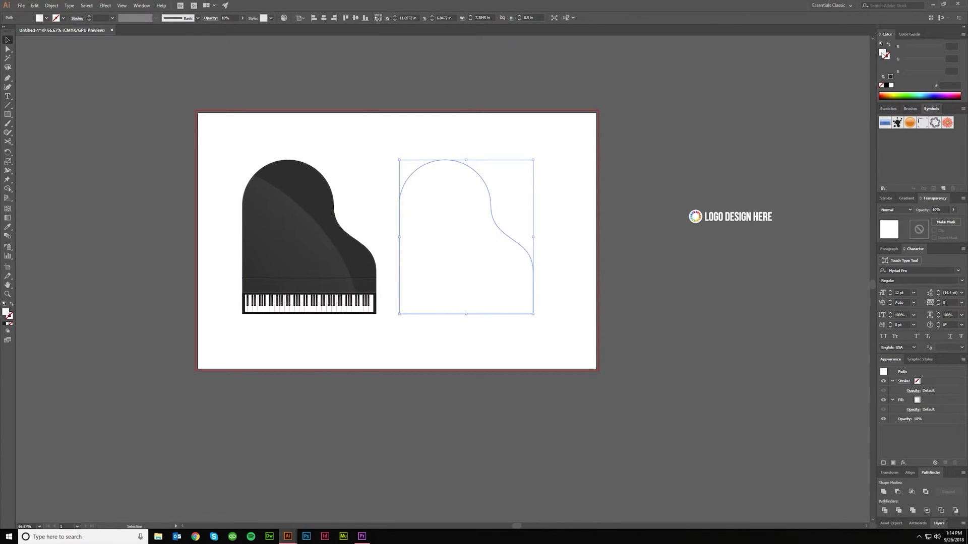
{"action": "left_click", "coordinate": [887, 86]}
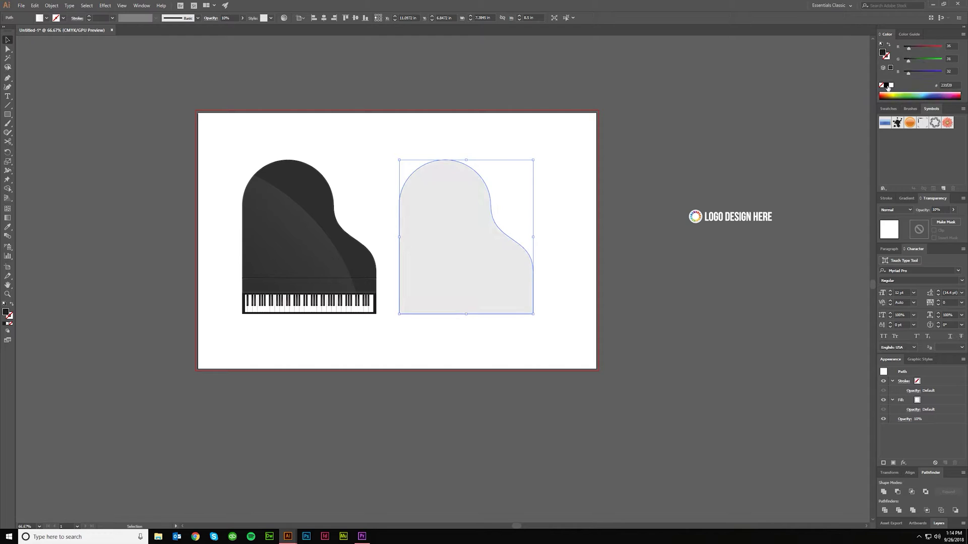
{"action": "left_click", "coordinate": [953, 210]}
{"action": "left_click", "coordinate": [952, 221]}
{"action": "left_click", "coordinate": [650, 317]}
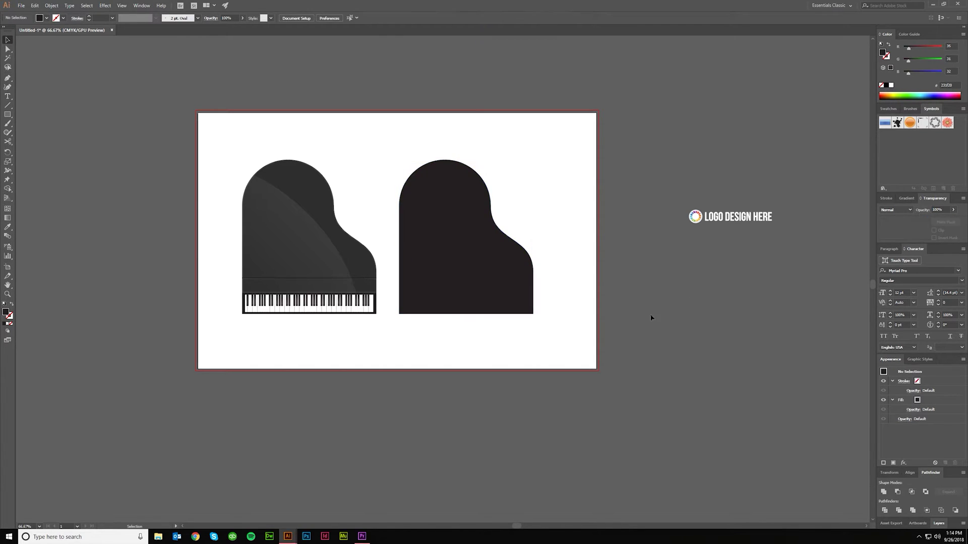
{"action": "left_click", "coordinate": [462, 288]}
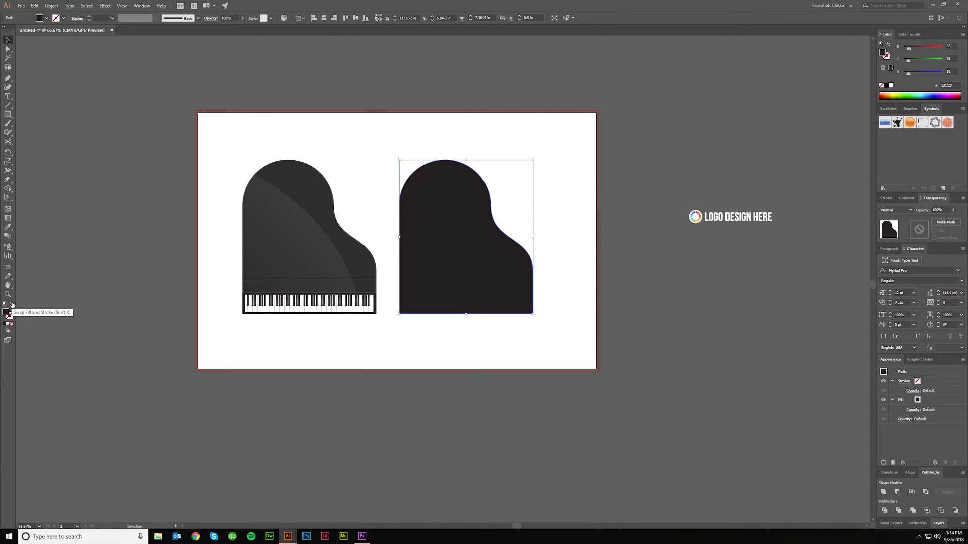
{"action": "left_click", "coordinate": [11, 304]}
- At 100% zoom, delete the left-side anchors of the piano outline with Direct Selection
{"action": "left_click", "coordinate": [531, 328]}
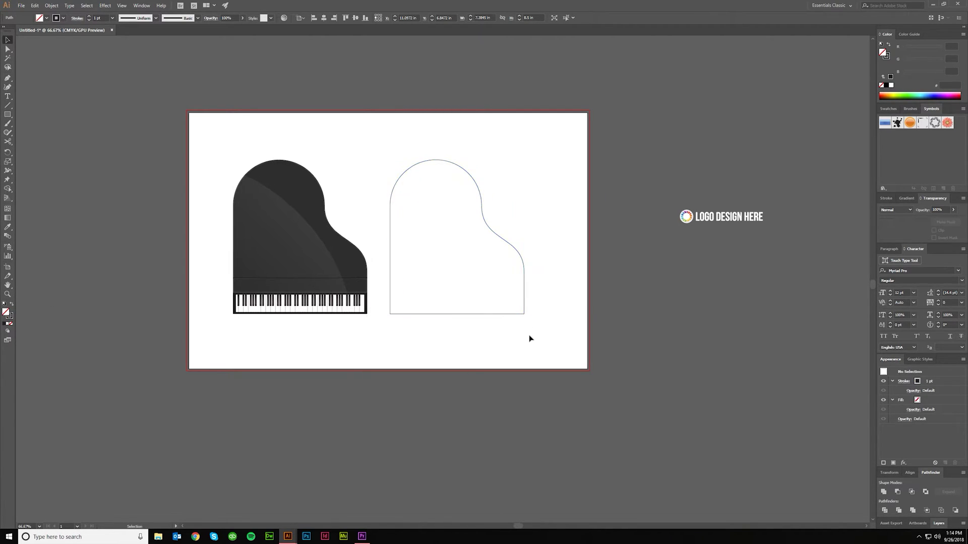
{"action": "key", "text": "ctrl+1"}
{"action": "left_click_drag", "start_coordinate": [556, 347], "coordinate": [414, 139]}
{"action": "scroll", "coordinate": [462, 151], "scroll_direction": "up", "scroll_amount": 3}
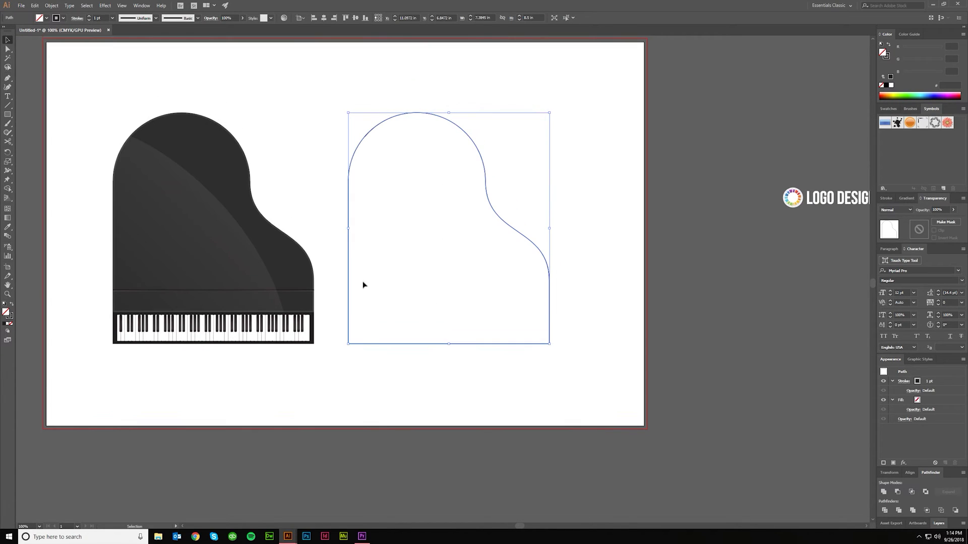
{"action": "left_click", "coordinate": [403, 183]}
{"action": "scroll", "coordinate": [403, 183], "scroll_direction": "up", "scroll_amount": 2}
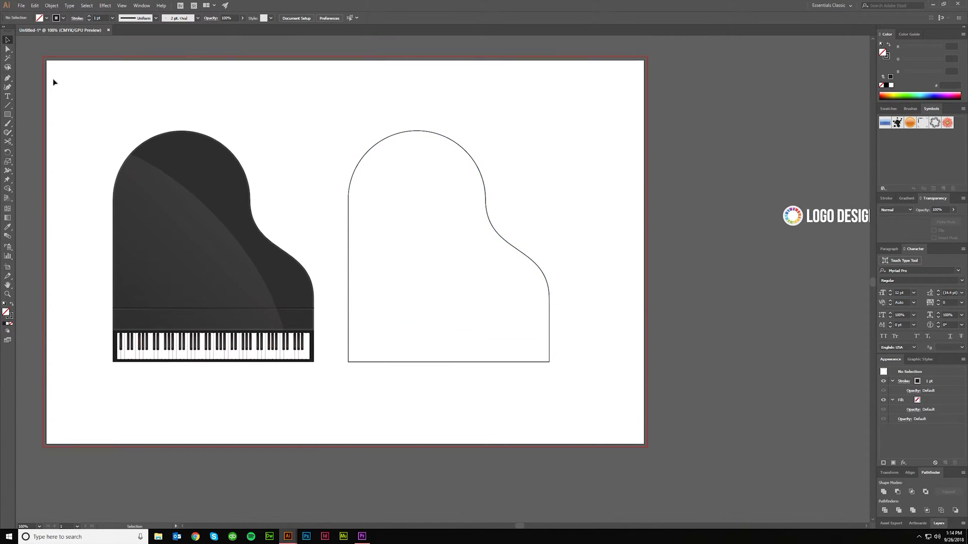
{"action": "left_click", "coordinate": [7, 50]}
{"action": "scroll", "coordinate": [289, 123], "scroll_direction": "down", "scroll_amount": 2}
{"action": "left_click_drag", "start_coordinate": [331, 93], "coordinate": [398, 365]}
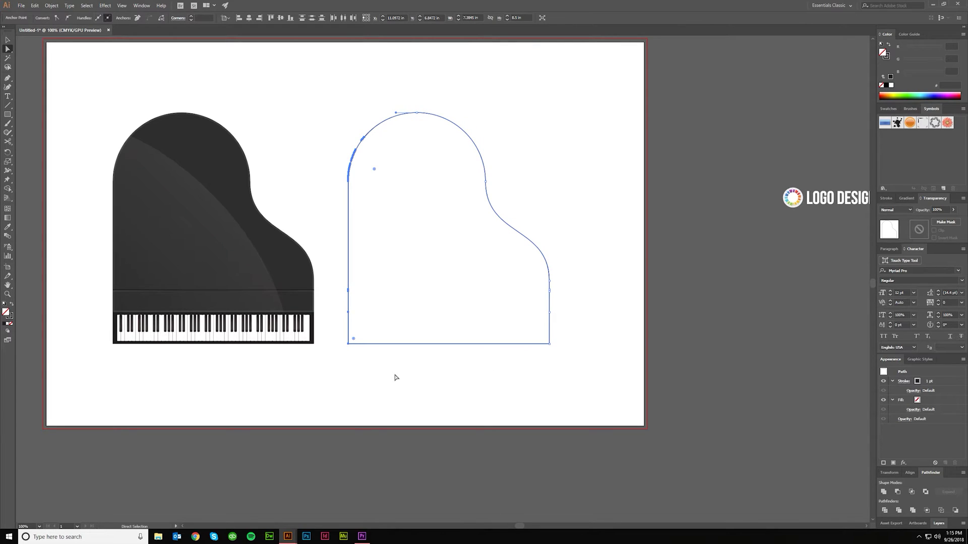
{"action": "key", "text": "Delete"}
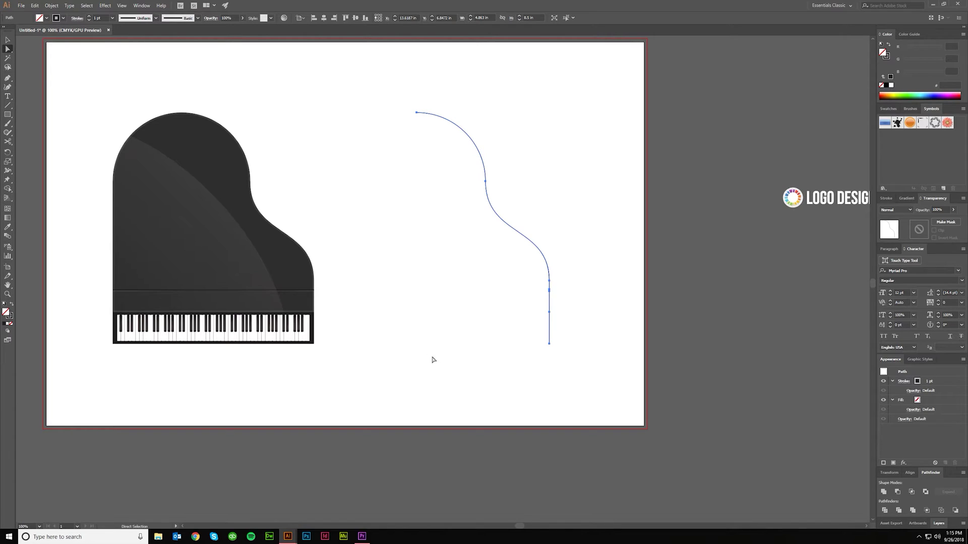
- Reselect the remaining curved right-side path with the Selection tool
{"action": "left_click", "coordinate": [7, 40]}
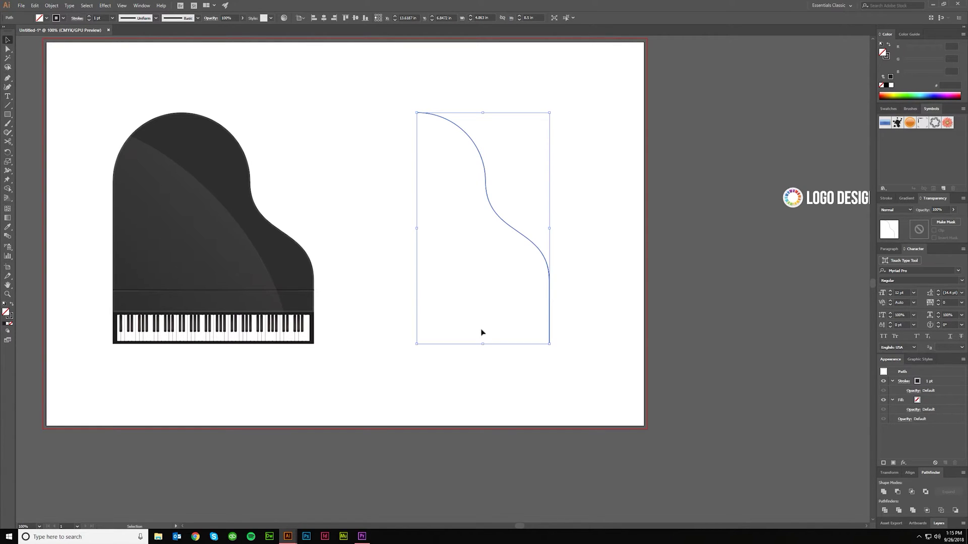
{"action": "scroll", "coordinate": [482, 335], "scroll_direction": "up", "scroll_amount": 1}
{"action": "scroll", "coordinate": [499, 341], "scroll_direction": "right", "scroll_amount": 1}
{"action": "left_click_drag", "start_coordinate": [588, 385], "coordinate": [368, 95]}
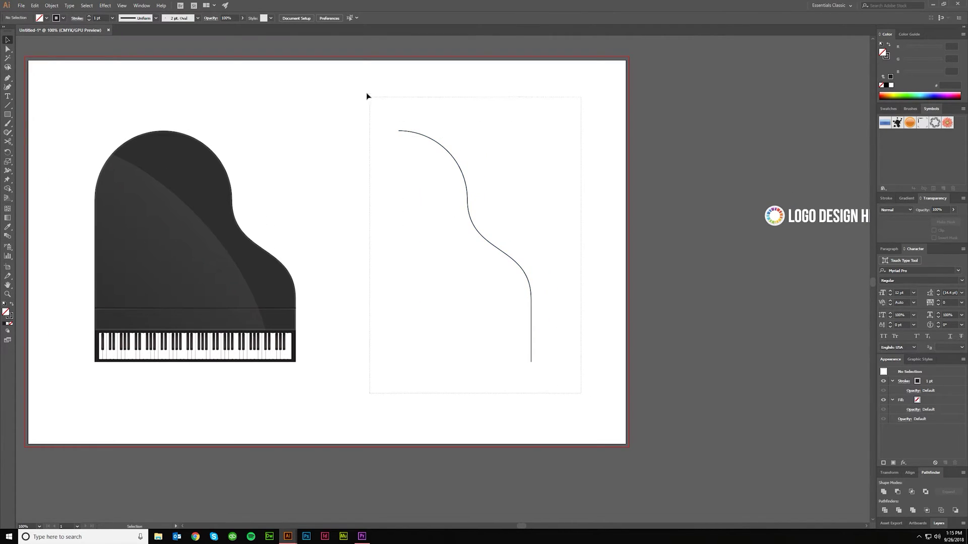
{"action": "scroll", "coordinate": [428, 202], "scroll_direction": "left", "scroll_amount": 1}
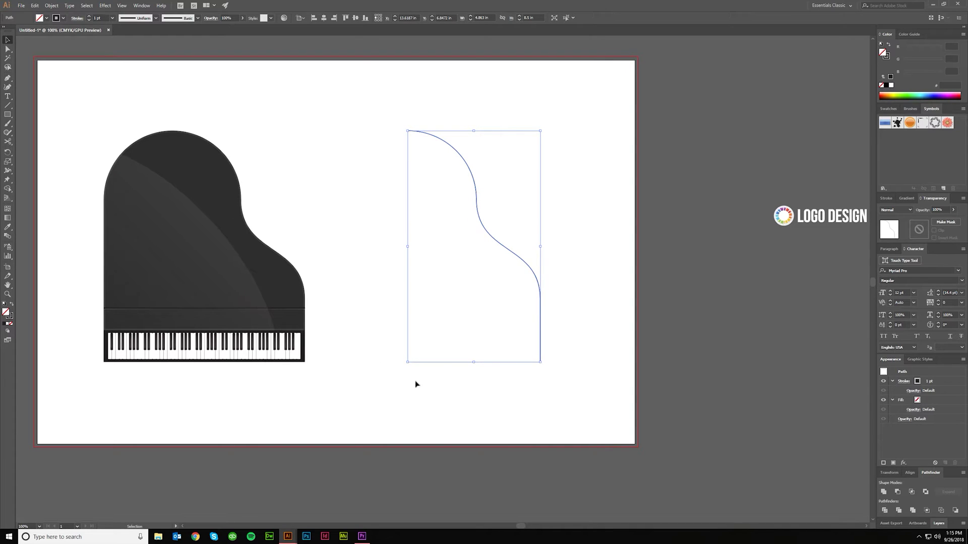
{"action": "left_click", "coordinate": [456, 392]}
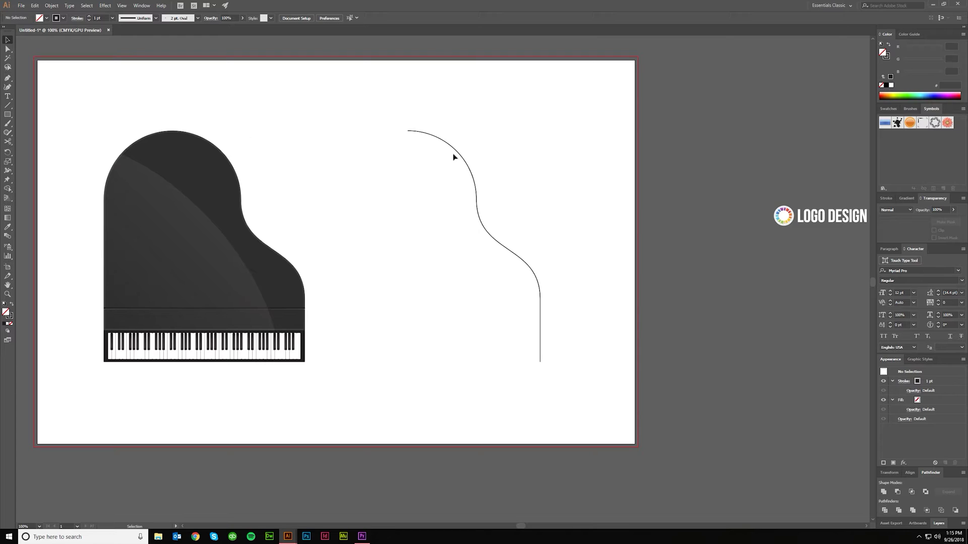
{"action": "left_click_drag", "start_coordinate": [568, 398], "coordinate": [361, 81]}
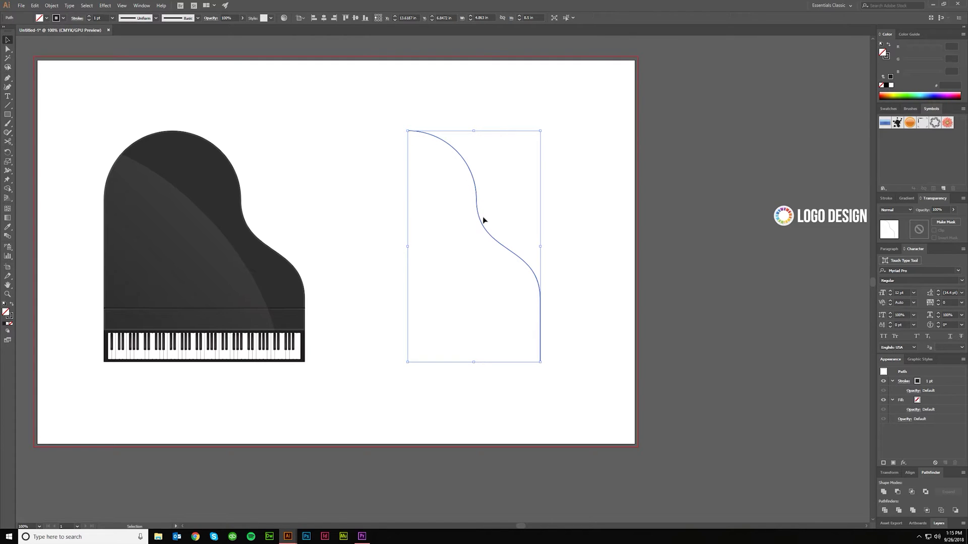
- Deselect the side curve and bring up the Rectangle dialog with the Rectangle tool
{"action": "left_click", "coordinate": [141, 6]}
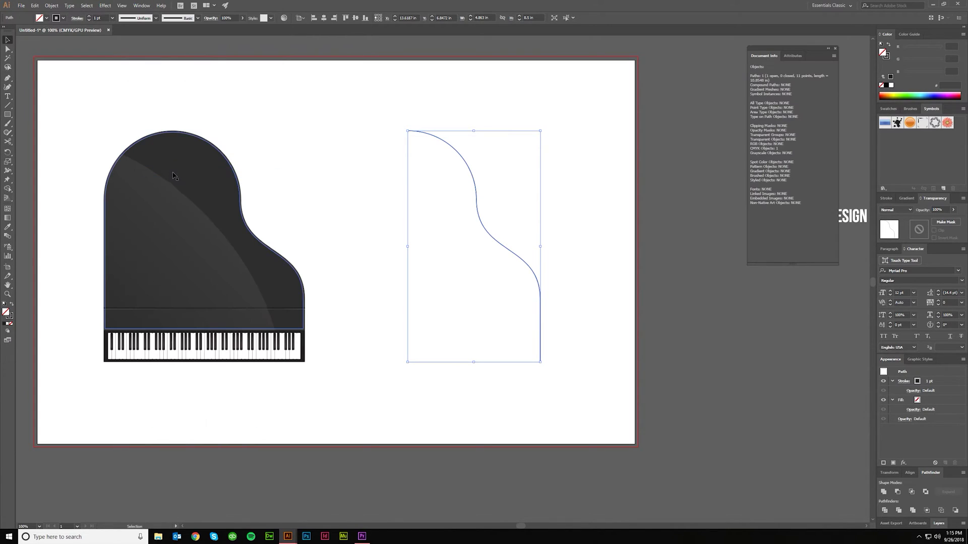
{"action": "left_click", "coordinate": [833, 56]}
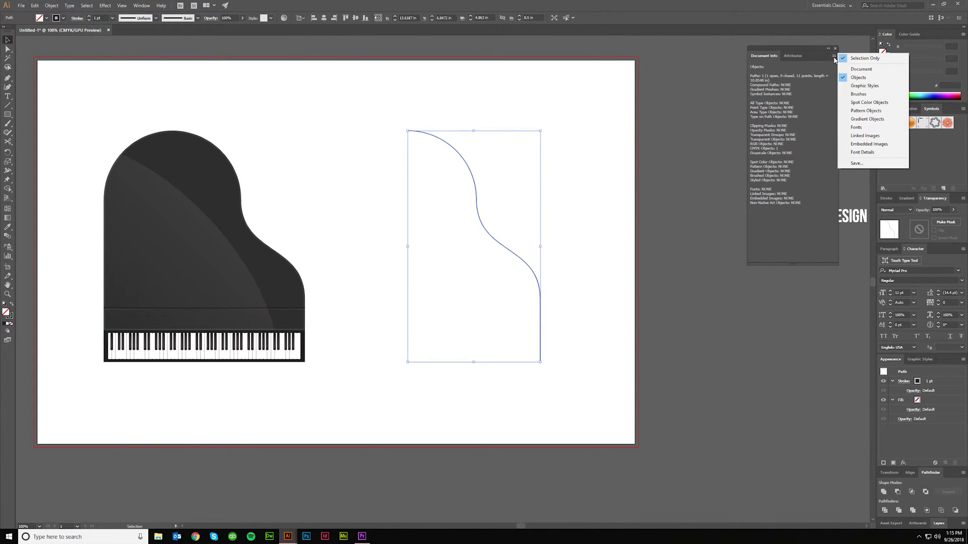
{"action": "left_click", "coordinate": [867, 80]}
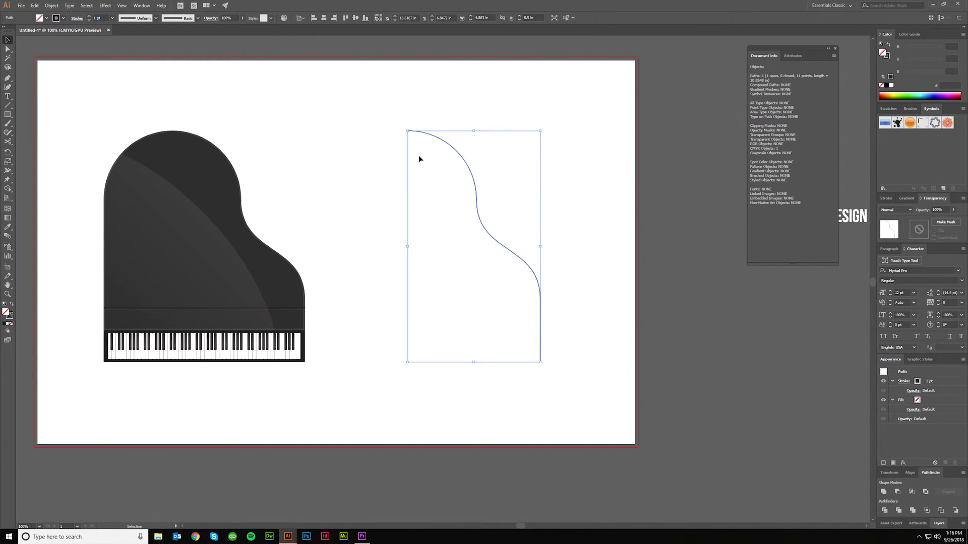
{"action": "left_click", "coordinate": [589, 195]}
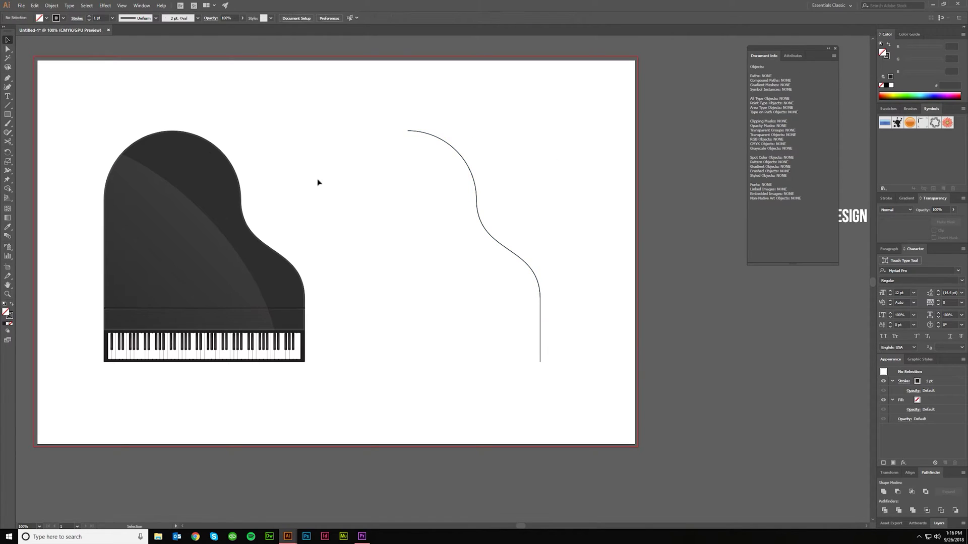
{"action": "left_click", "coordinate": [7, 115]}
- Create a 10.8548 × 1 in rectangle, swap its fill and stroke, and move it near the top
{"action": "left_click", "coordinate": [740, 166]}
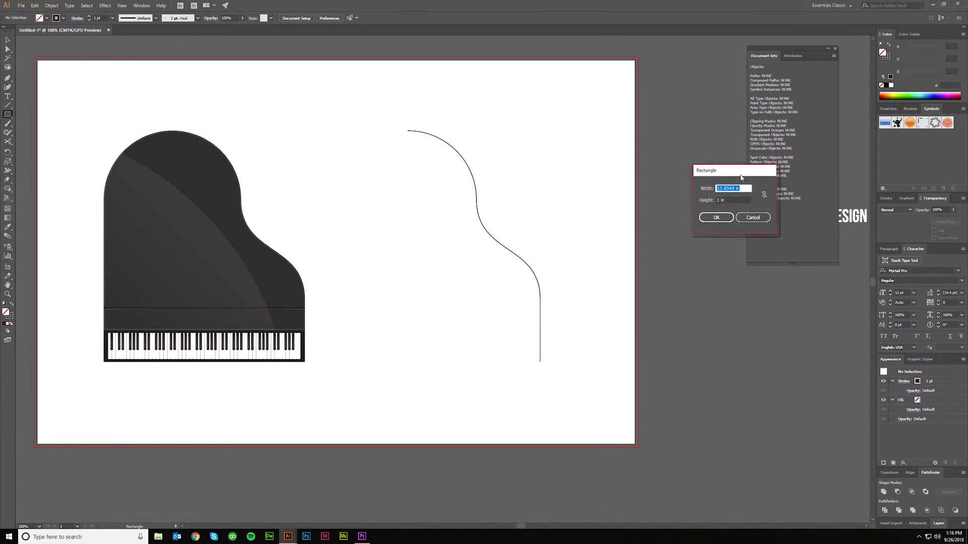
{"action": "left_click_drag", "start_coordinate": [744, 167], "coordinate": [587, 114]}
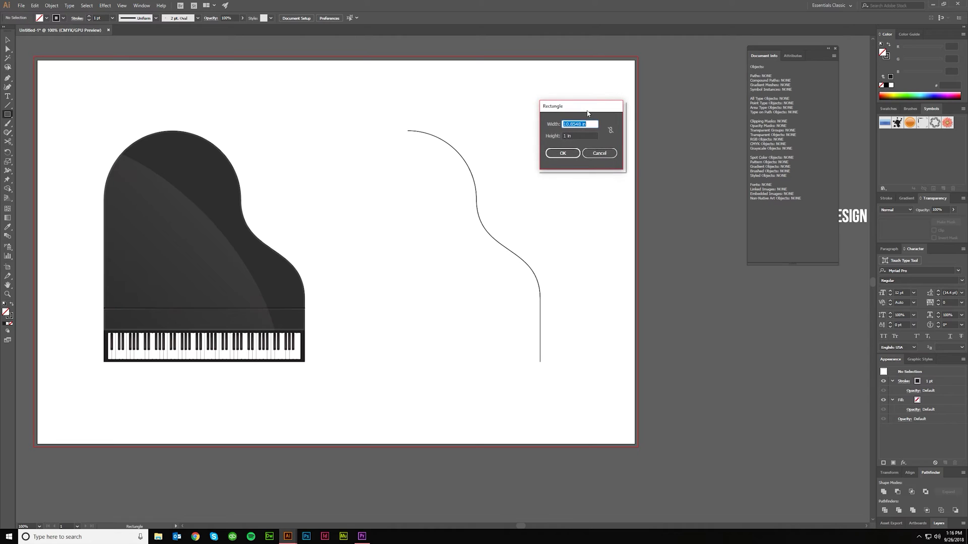
{"action": "left_click", "coordinate": [563, 153]}
{"action": "key", "text": "v"}
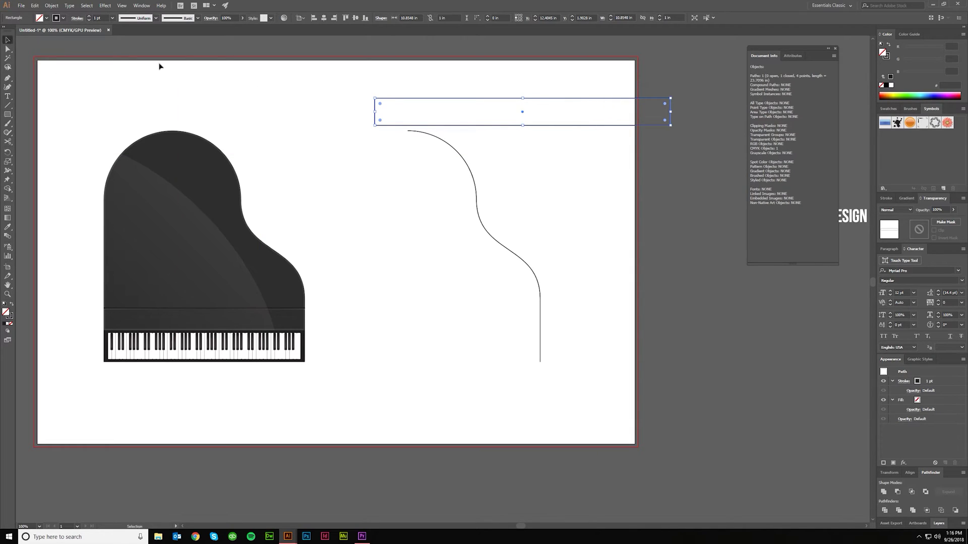
{"action": "key", "text": "shift+x"}
{"action": "left_click_drag", "start_coordinate": [492, 123], "coordinate": [478, 121]}
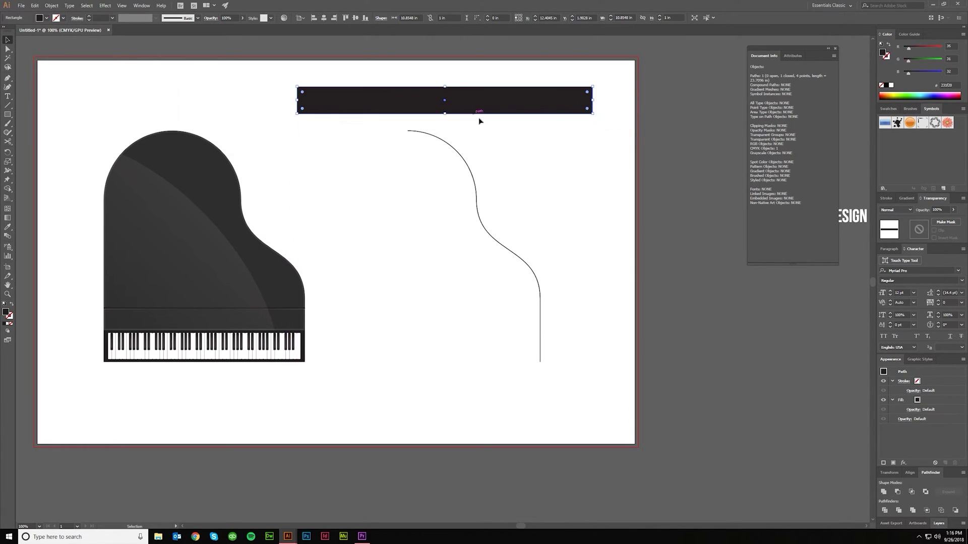
- Eyedrop the piano body's colour onto the bar and raise its opacity to 100%
{"action": "key", "text": "i"}
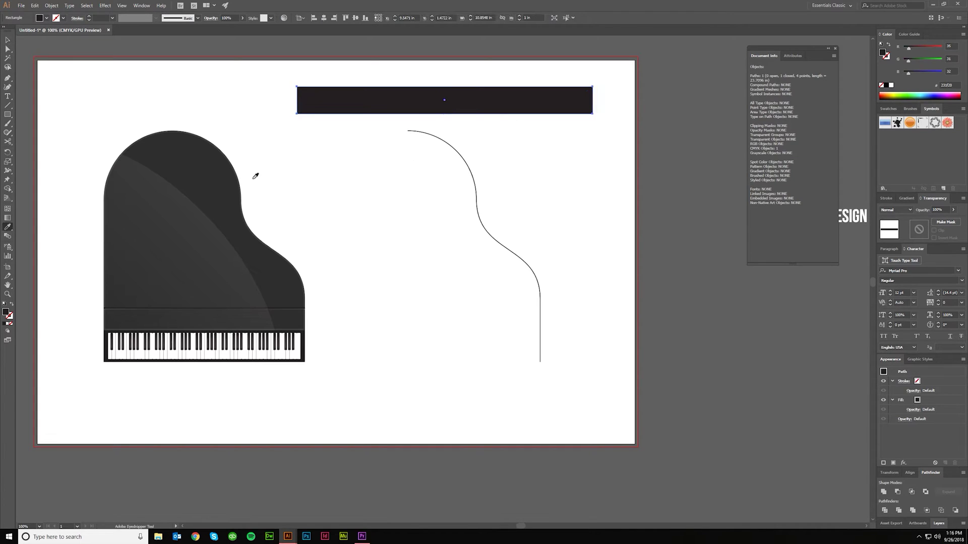
{"action": "left_click", "coordinate": [220, 177]}
{"action": "key", "text": "v"}
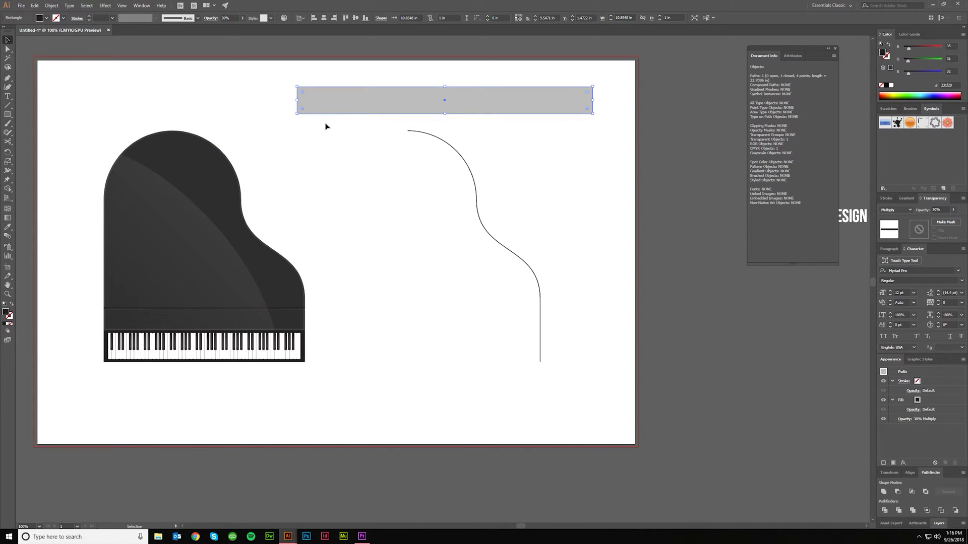
{"action": "key", "text": "i"}
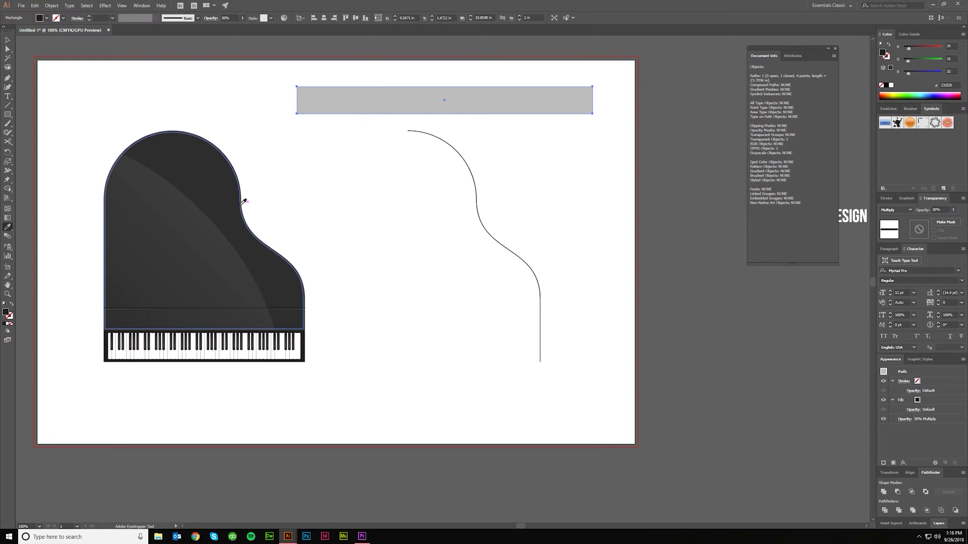
{"action": "left_click", "coordinate": [952, 210]}
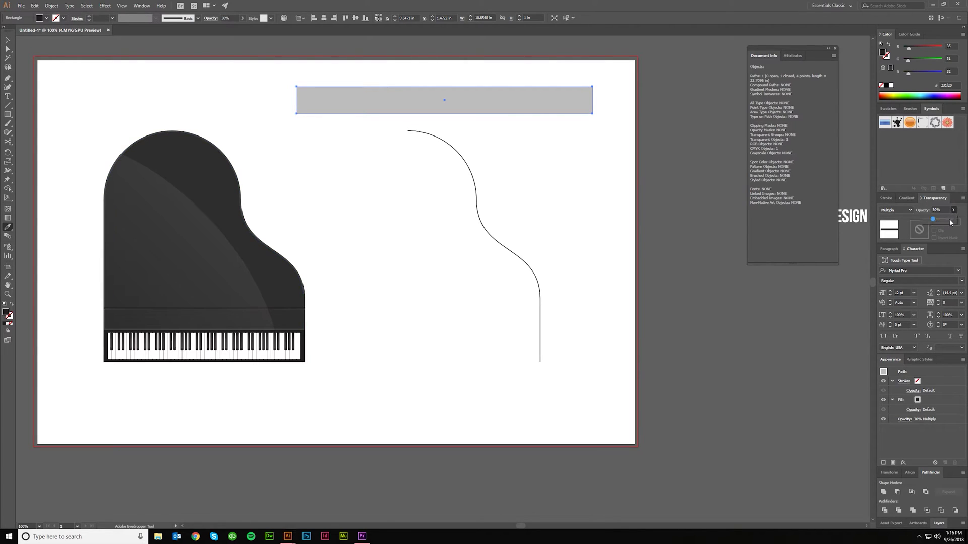
{"action": "left_click_drag", "start_coordinate": [930, 217], "coordinate": [961, 218]}
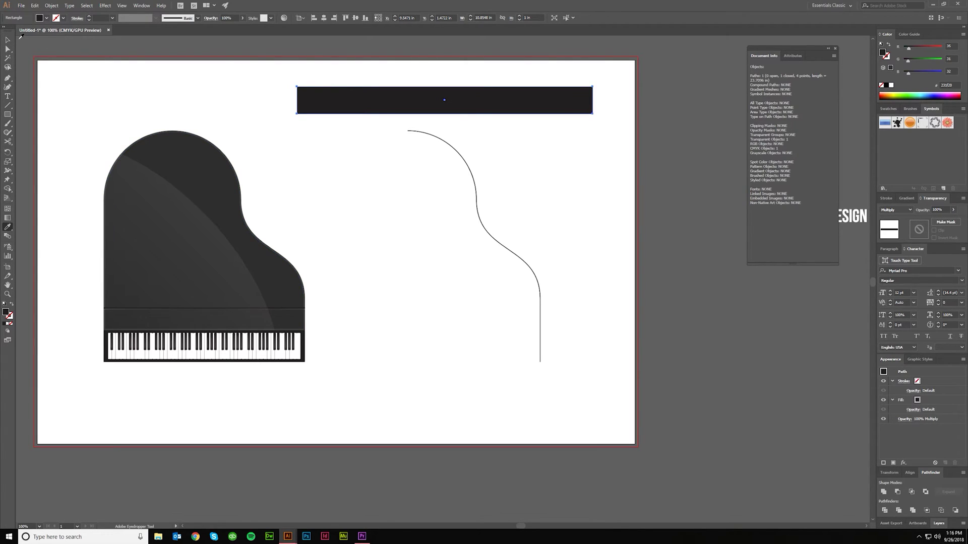
- Nudge the dark bar into position above the curved side line
{"action": "left_click", "coordinate": [7, 39]}
{"action": "left_click", "coordinate": [266, 130]}
{"action": "scroll", "coordinate": [445, 192], "scroll_direction": "up", "scroll_amount": 1}
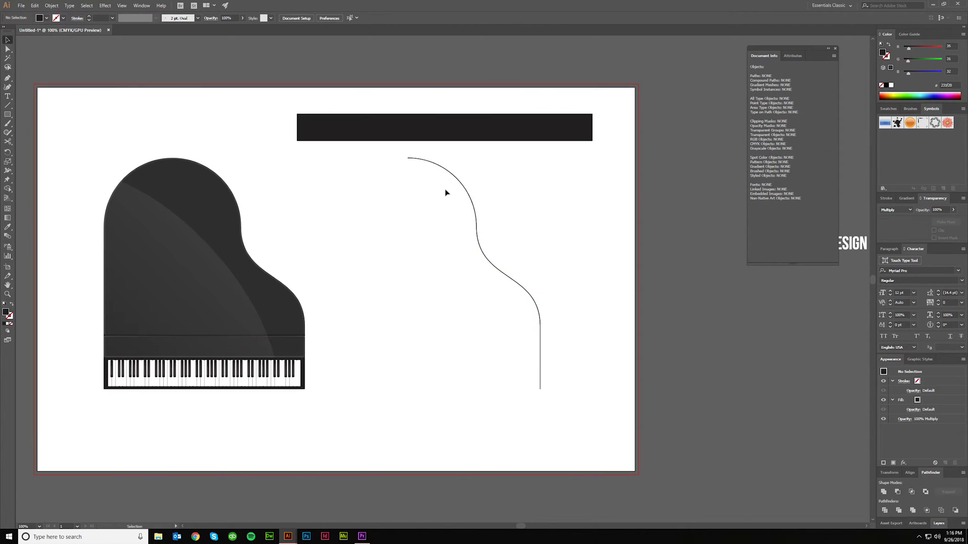
{"action": "left_click", "coordinate": [183, 211]}
{"action": "left_click", "coordinate": [400, 242]}
{"action": "left_click_drag", "start_coordinate": [358, 127], "coordinate": [367, 118]}
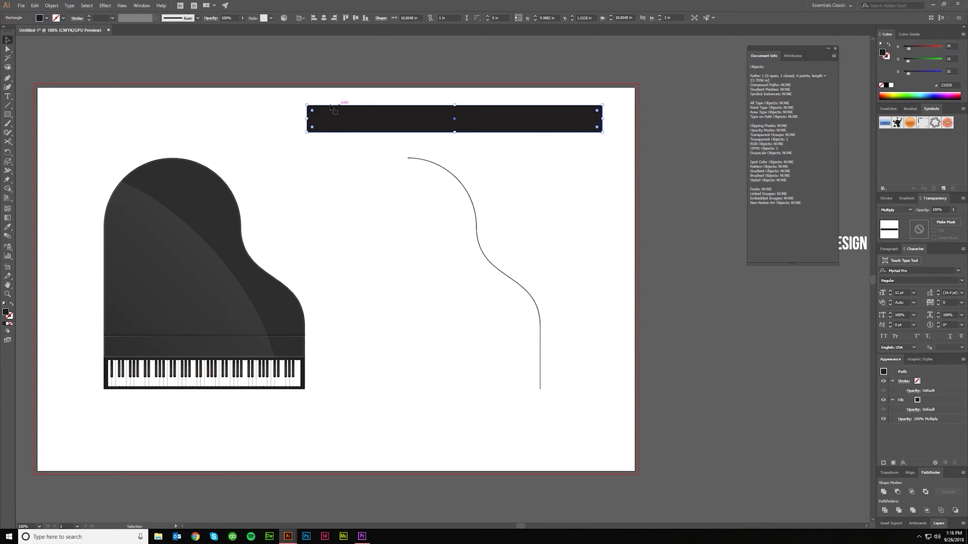
{"action": "left_click", "coordinate": [407, 159]}
{"action": "left_click", "coordinate": [579, 368]}
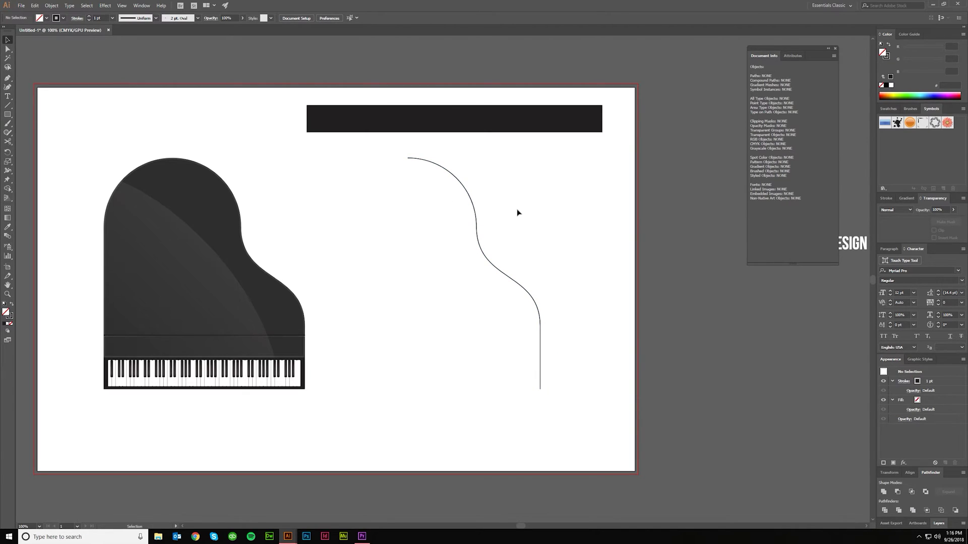
{"action": "scroll", "coordinate": [518, 213], "scroll_direction": "down", "scroll_amount": 1}
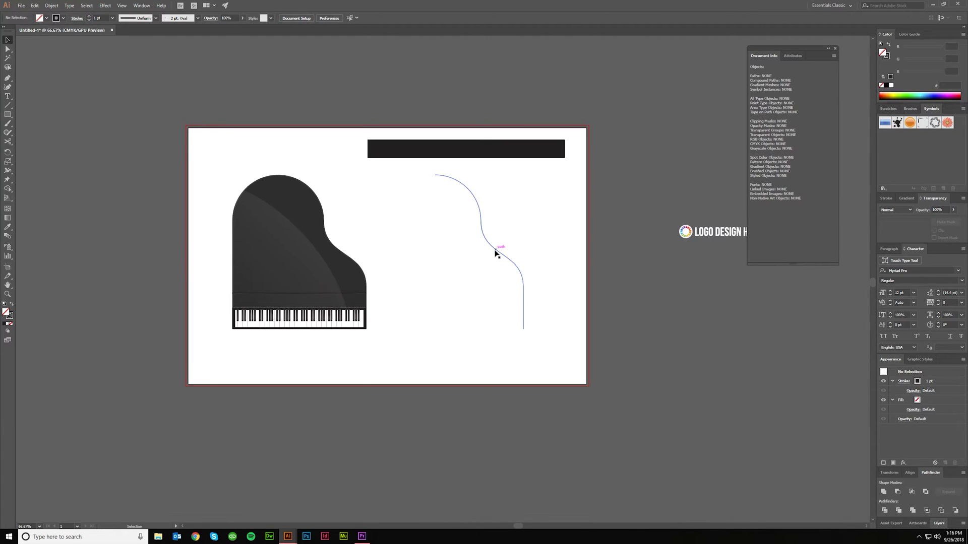
- Move the curve and bar off the artboard and copy the piano beside the original
{"action": "left_click_drag", "start_coordinate": [497, 253], "coordinate": [644, 143]}
{"action": "left_click_drag", "start_coordinate": [562, 151], "coordinate": [753, 258]}
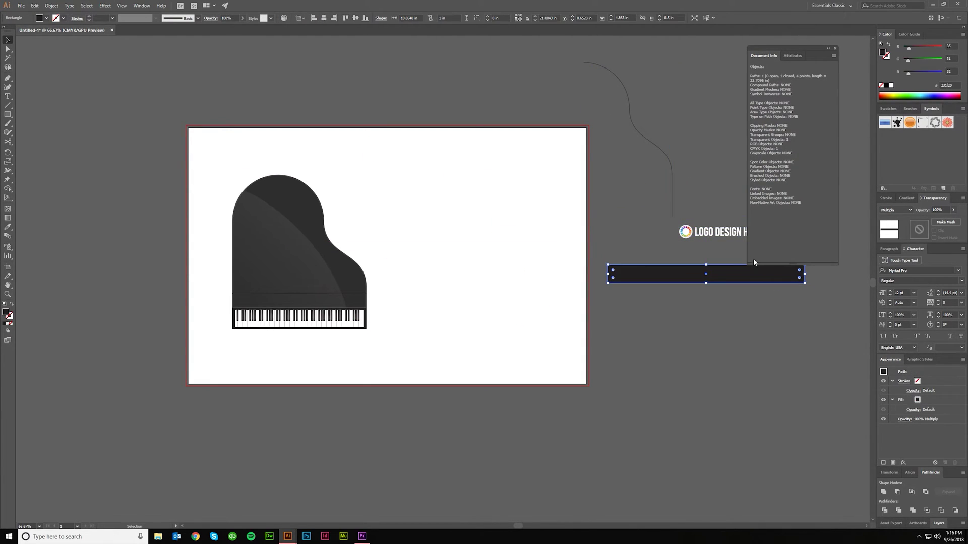
{"action": "left_click", "coordinate": [360, 253]}
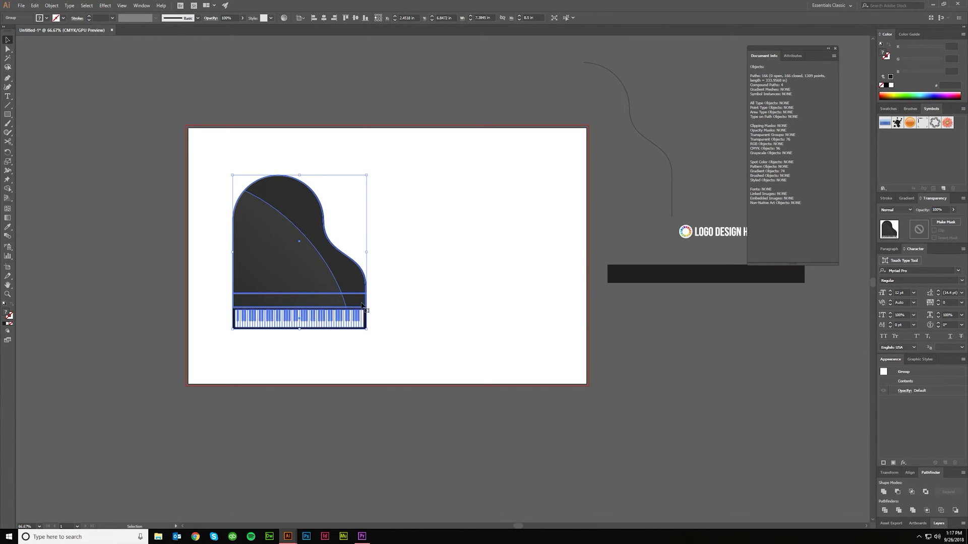
{"action": "left_click_drag", "start_coordinate": [292, 283], "coordinate": [469, 283]}
- Unite the piano copy and fill it #231f20 at 100% opacity
{"action": "left_click", "coordinate": [883, 491]}
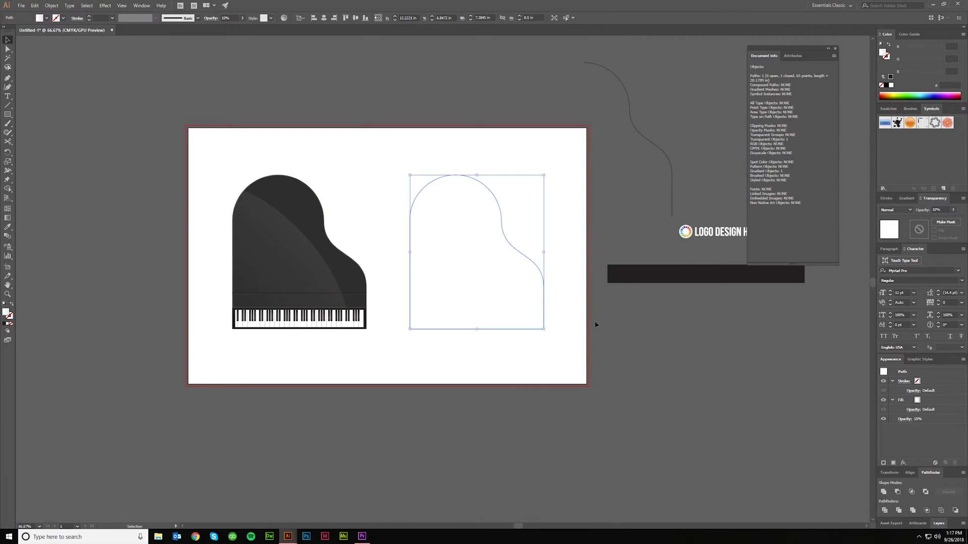
{"action": "left_click", "coordinate": [895, 93]}
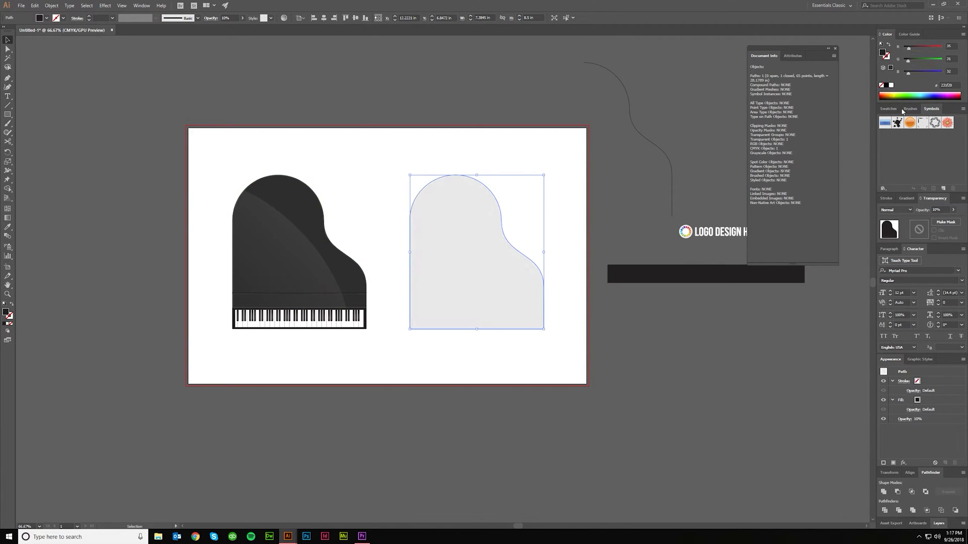
{"action": "left_click", "coordinate": [952, 210]}
{"action": "left_click_drag", "start_coordinate": [951, 219], "coordinate": [951, 219]}
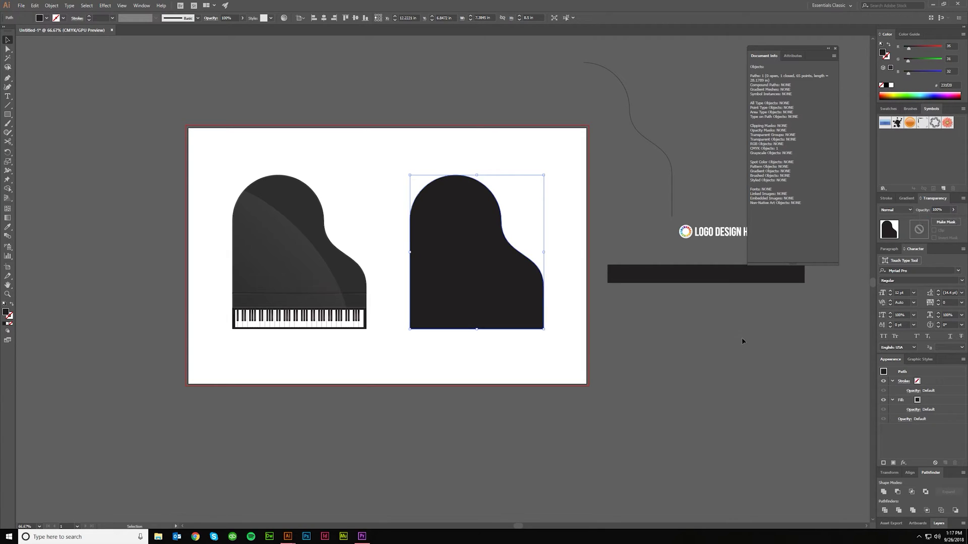
{"action": "left_click", "coordinate": [742, 339]}
{"action": "left_click", "coordinate": [327, 294]}
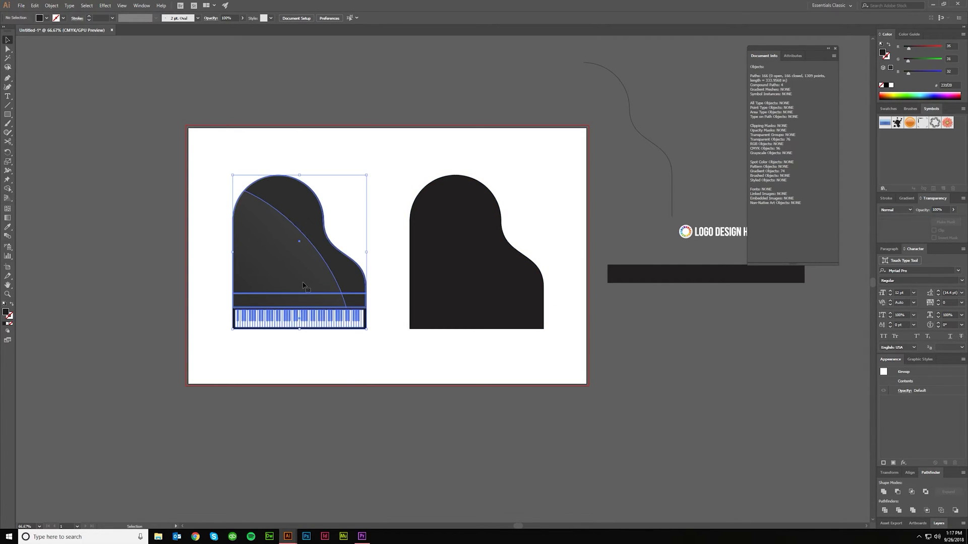
{"action": "key", "text": "ctrl+alt+bracketright"}
- Save the original piano group as a Graphic symbol named 'piano'
{"action": "left_click", "coordinate": [309, 280]}
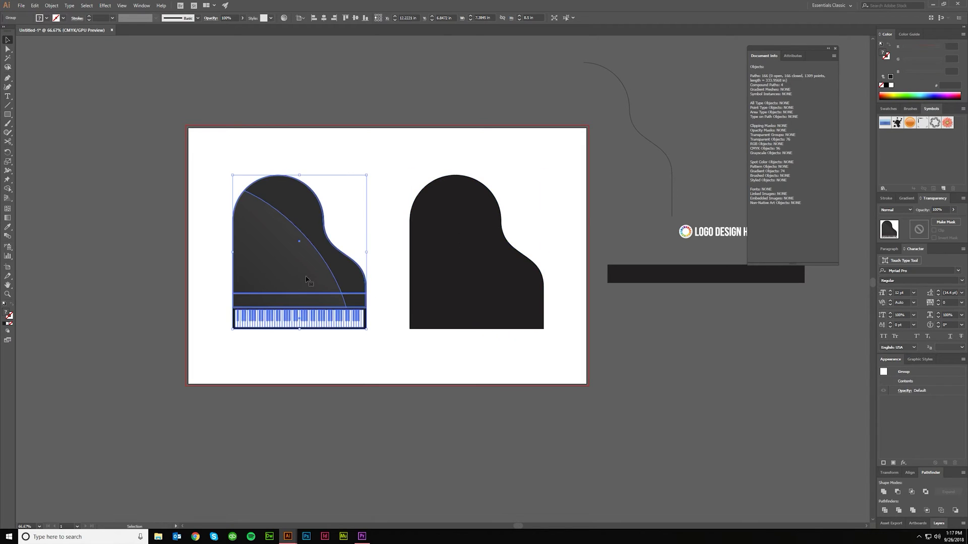
{"action": "left_click_drag", "start_coordinate": [297, 275], "coordinate": [907, 149]}
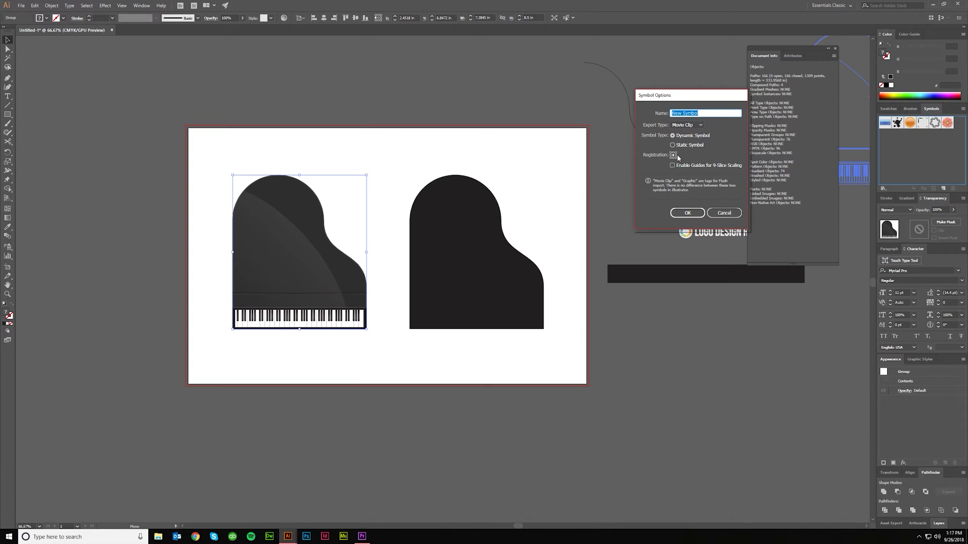
{"action": "type", "text": "piano"}
{"action": "key", "text": "Tab"}
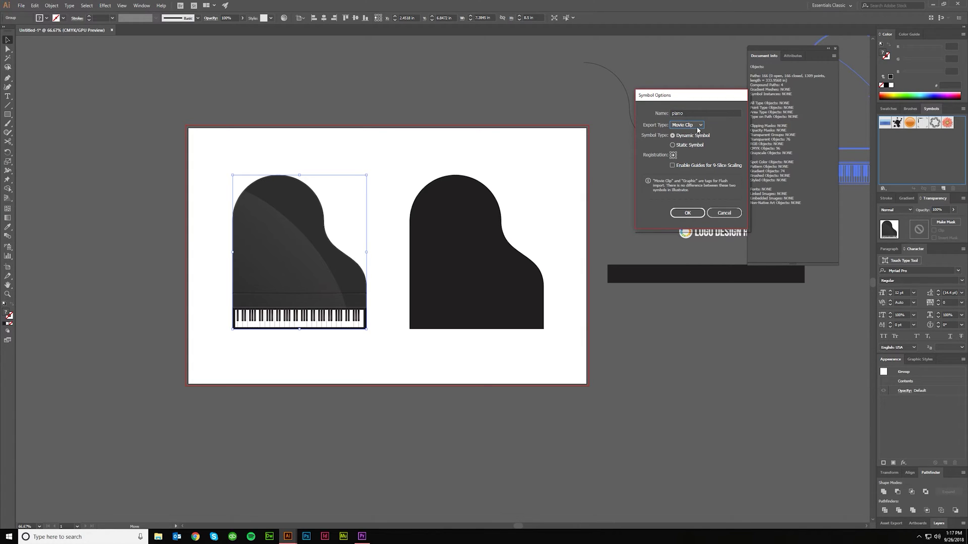
{"action": "left_click", "coordinate": [697, 129]}
{"action": "left_click", "coordinate": [694, 142]}
{"action": "left_click", "coordinate": [688, 213]}
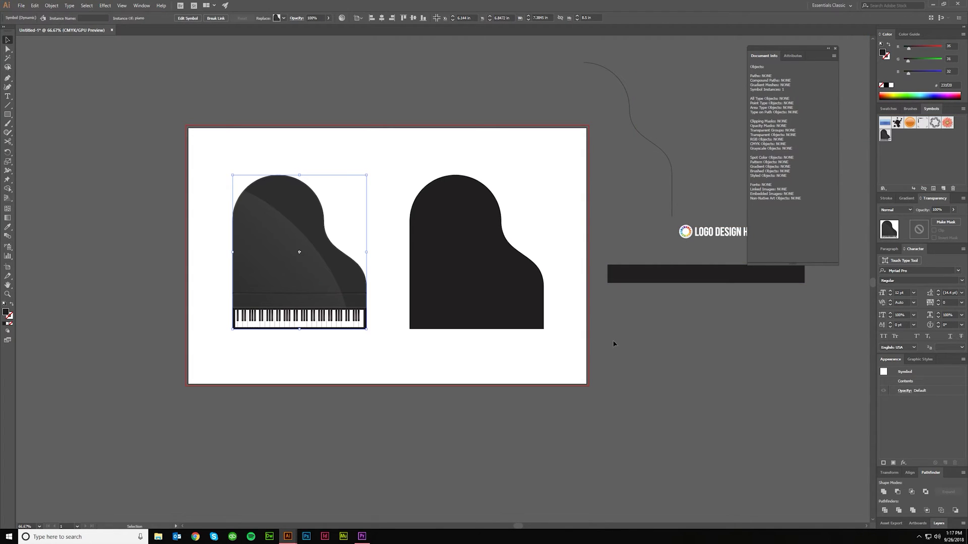
{"action": "left_click", "coordinate": [454, 242]}
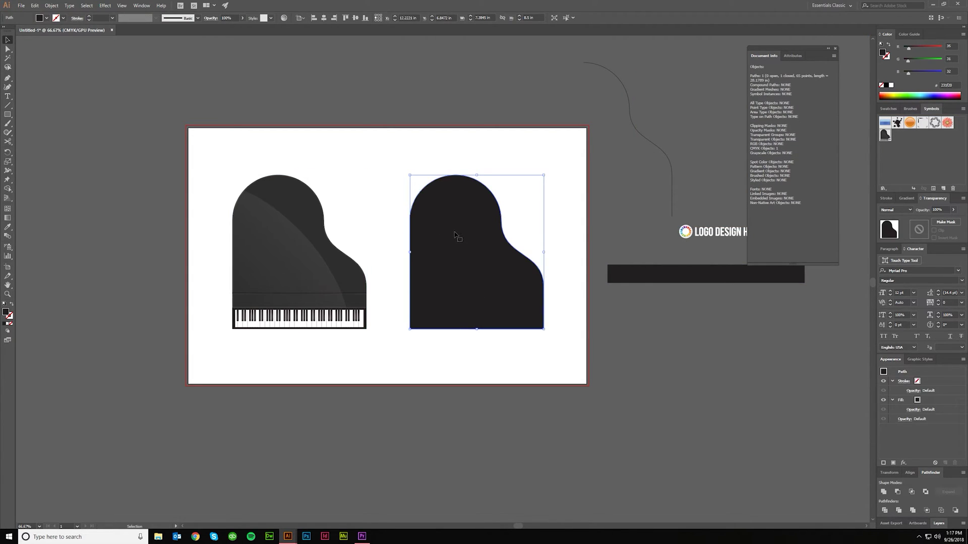
- Apply Effect > 3D > Extrude & Bevel to the silhouette with Isometric Left position
{"action": "left_click", "coordinate": [105, 6]}
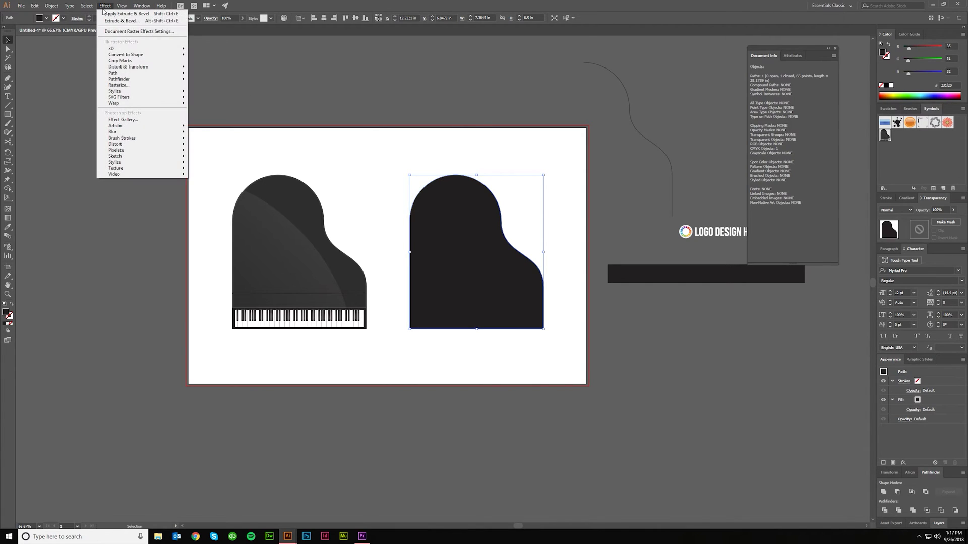
{"action": "mouse_move", "coordinate": [121, 49]}
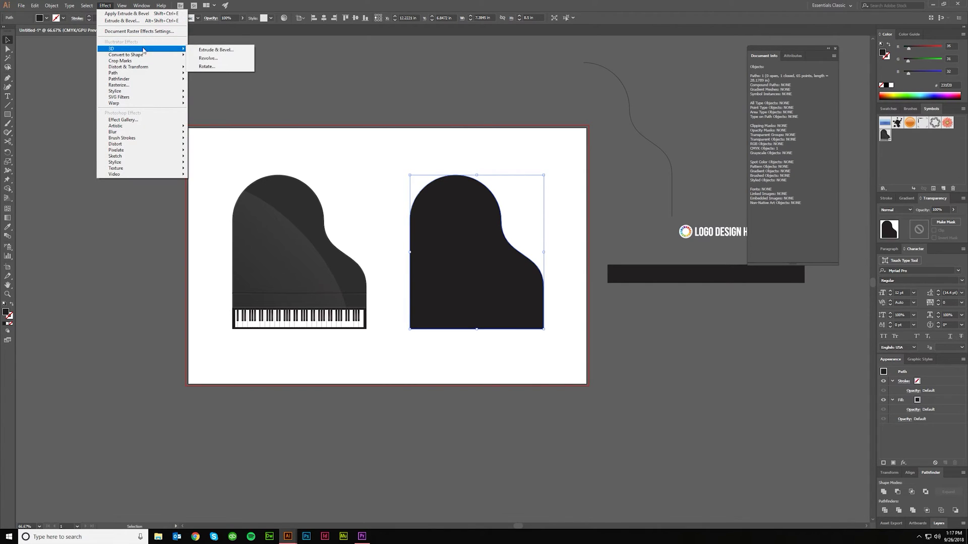
{"action": "left_click", "coordinate": [207, 50]}
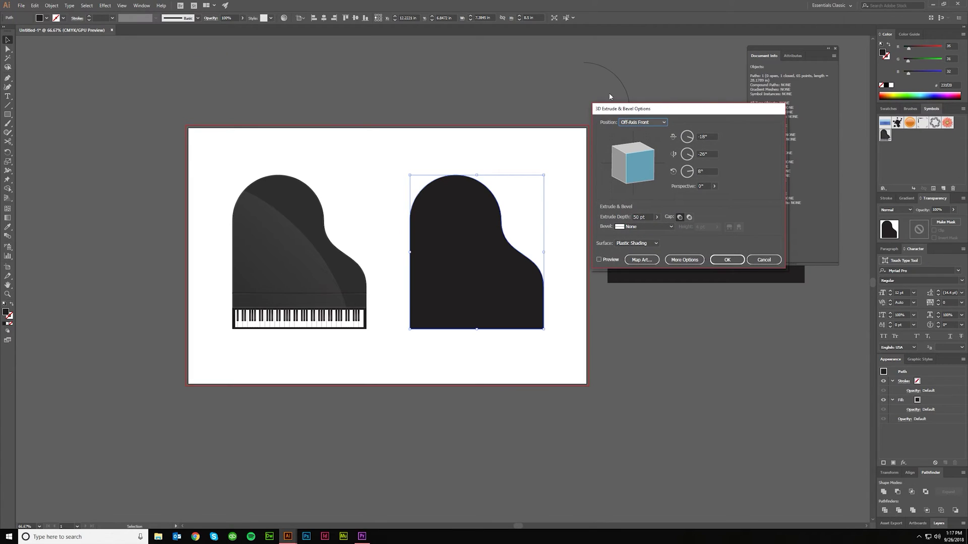
{"action": "left_click", "coordinate": [638, 123]}
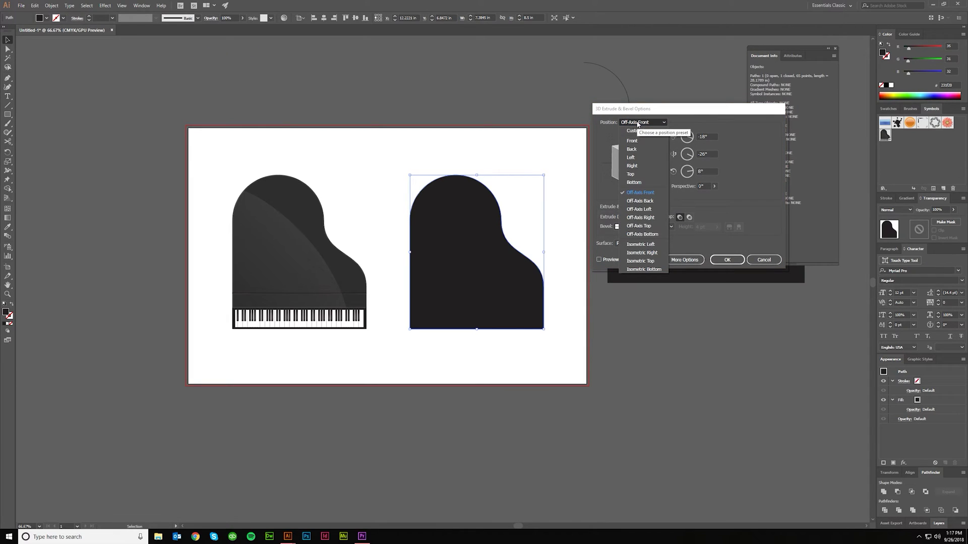
{"action": "left_click", "coordinate": [645, 250]}
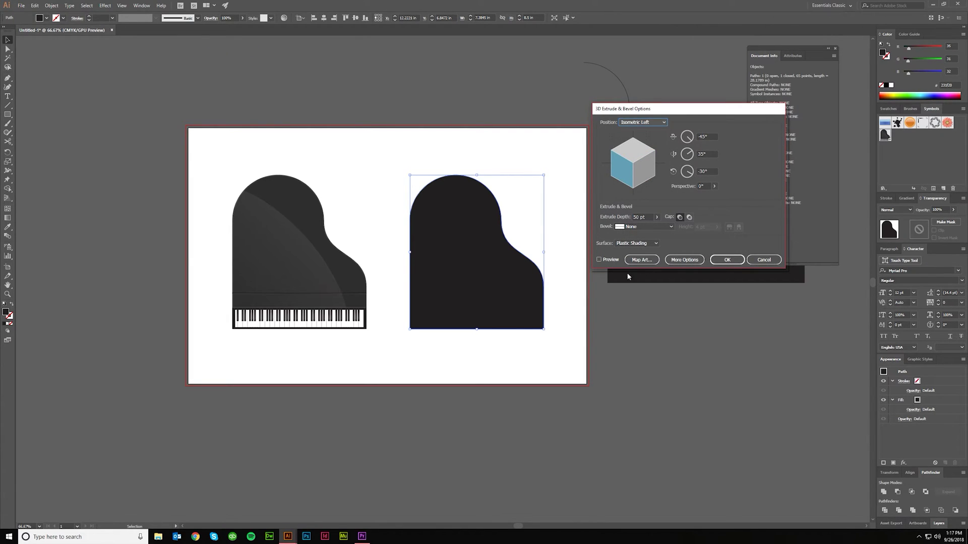
- Set the extrude depth to 72 pt (entered as 1 in) and bring up Map Art
{"action": "double_click", "coordinate": [641, 216]}
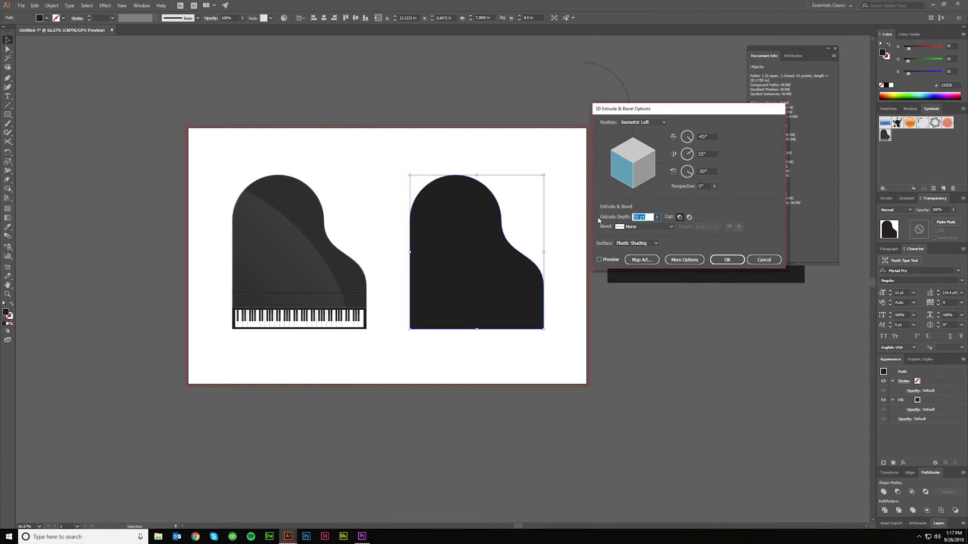
{"action": "type", "text": "72"}
{"action": "key", "text": "Tab"}
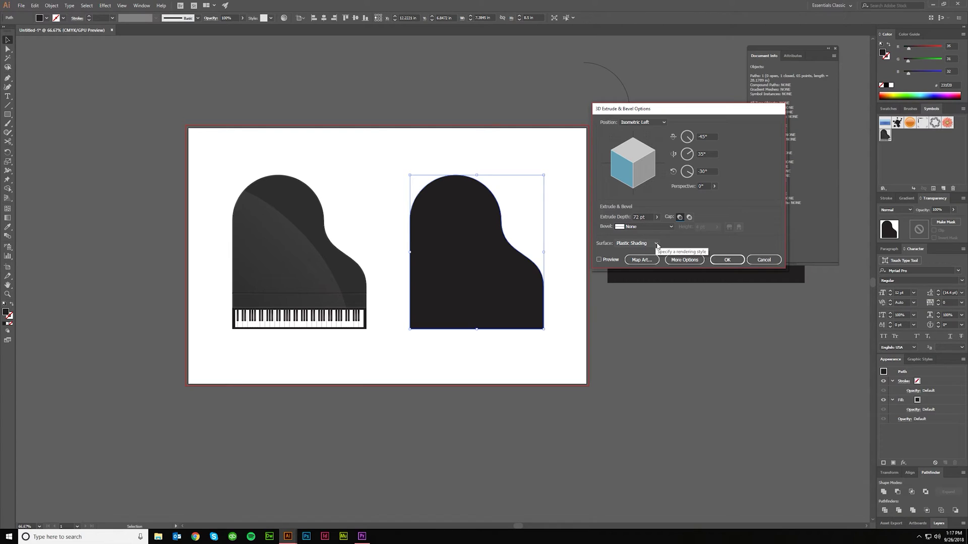
{"action": "double_click", "coordinate": [647, 217]}
{"action": "type", "text": "1 in"}
{"action": "key", "text": "Tab"}
{"action": "left_click", "coordinate": [652, 260]}
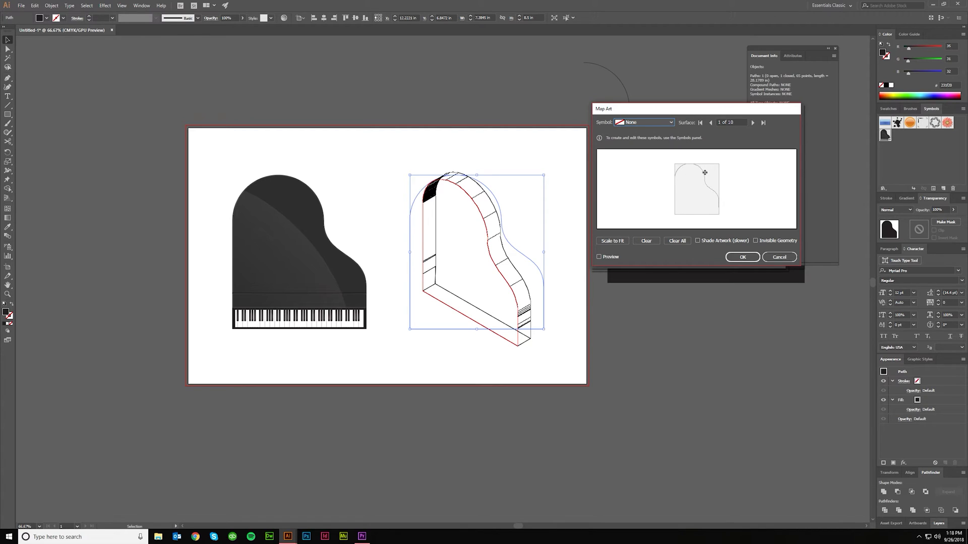
- Map the 'piano' symbol onto the extrusion's top surface and apply the 3D effect
{"action": "left_click", "coordinate": [671, 123]}
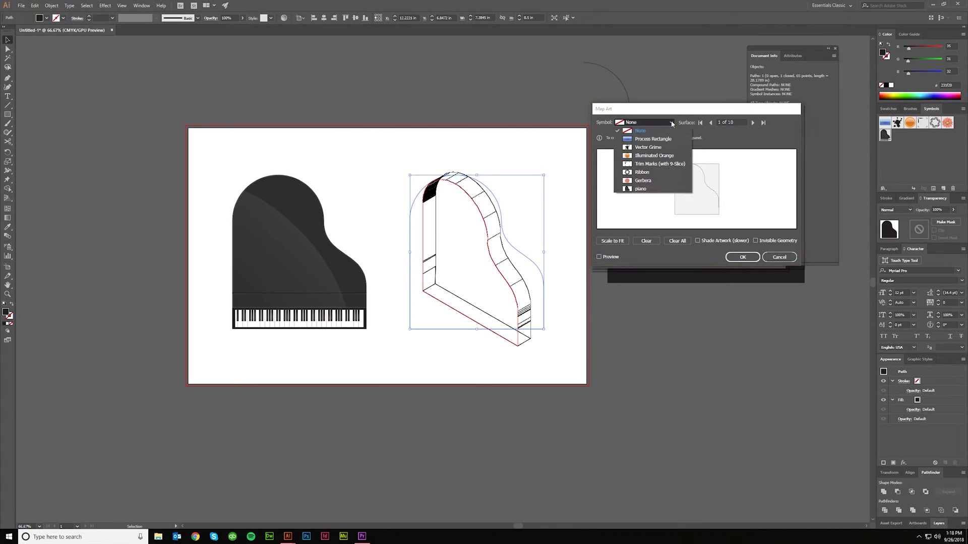
{"action": "left_click", "coordinate": [641, 191]}
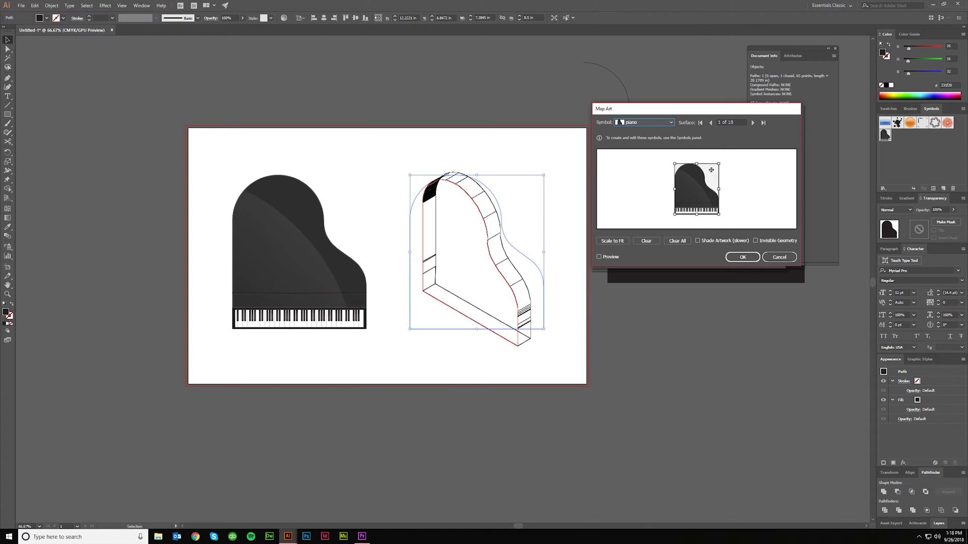
{"action": "left_click", "coordinate": [744, 258]}
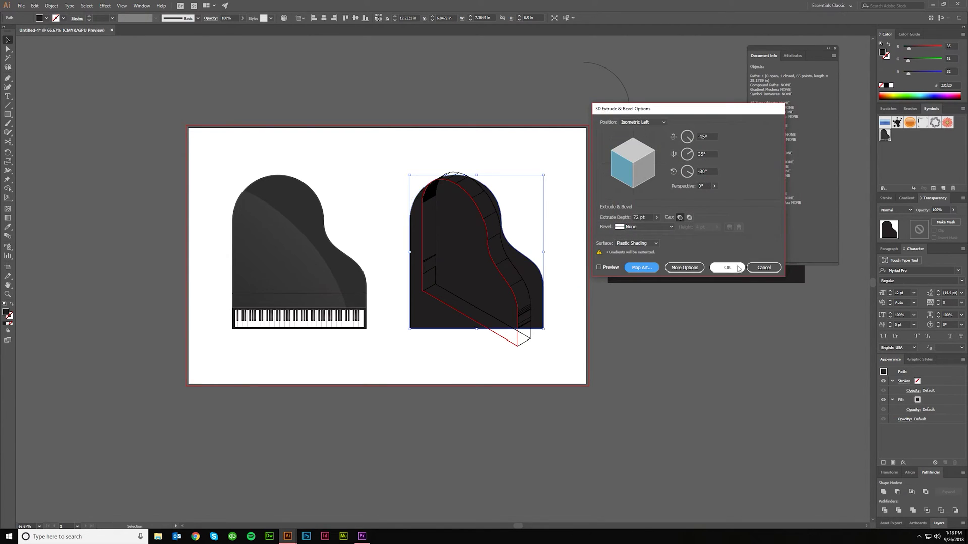
{"action": "left_click", "coordinate": [727, 267]}
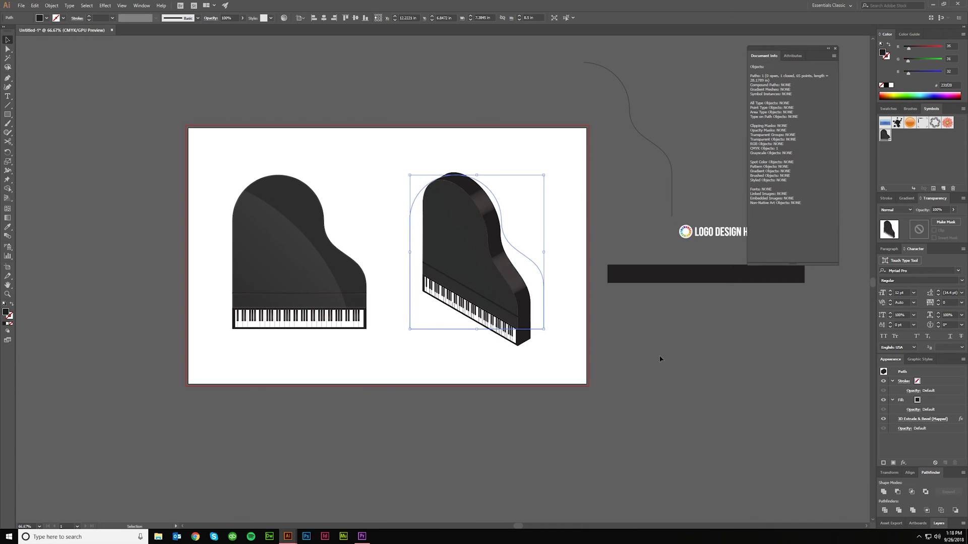
- Deselect the piano and scroll around the canvas to inspect the extruded 3D piano
{"action": "left_click", "coordinate": [647, 356]}
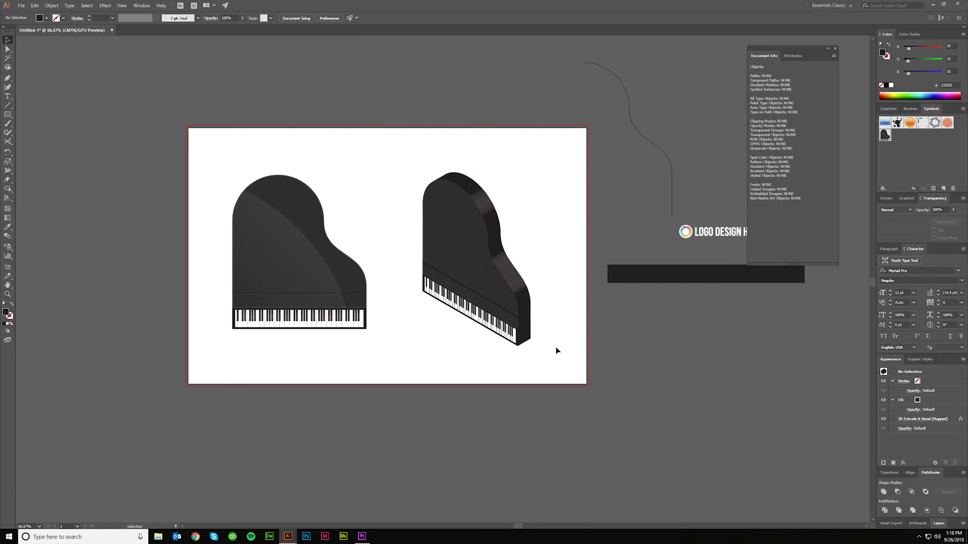
{"action": "scroll", "coordinate": [471, 331], "scroll_direction": "up", "scroll_amount": 3}
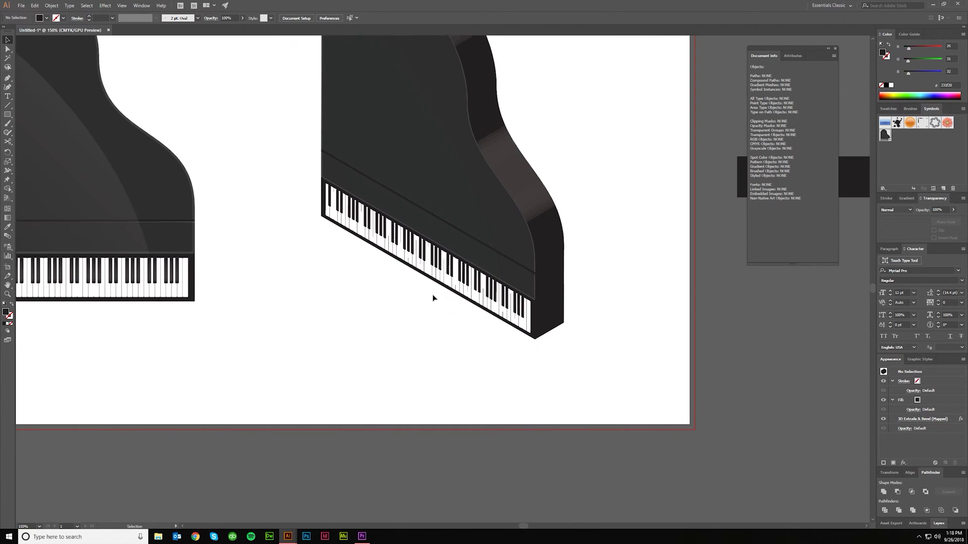
{"action": "scroll", "coordinate": [432, 298], "scroll_direction": "down", "scroll_amount": 2}
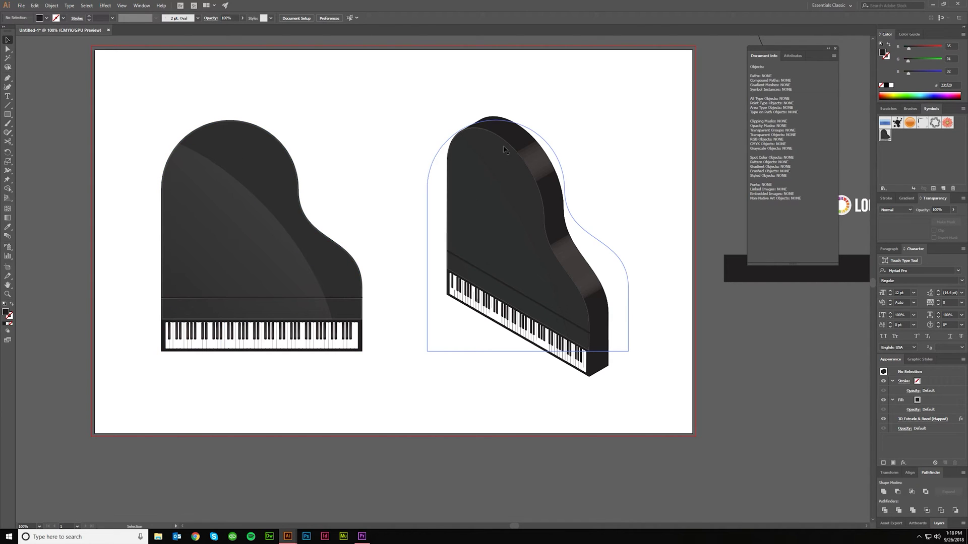
{"action": "scroll", "coordinate": [659, 396], "scroll_direction": "right", "scroll_amount": 3}
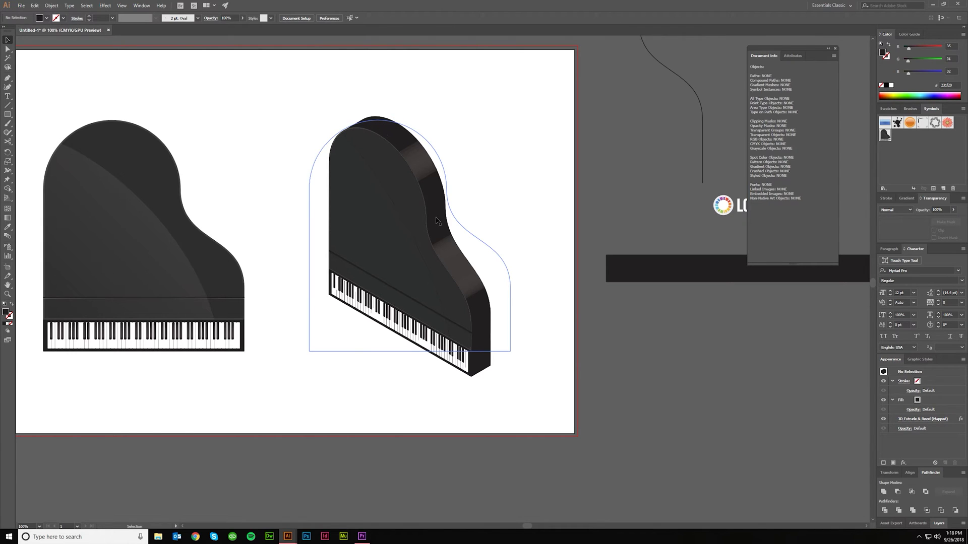
{"action": "scroll", "coordinate": [483, 366], "scroll_direction": "down", "scroll_amount": 2}
- Move the dark bar to the right and slightly down, then deselect it
{"action": "left_click", "coordinate": [579, 320]}
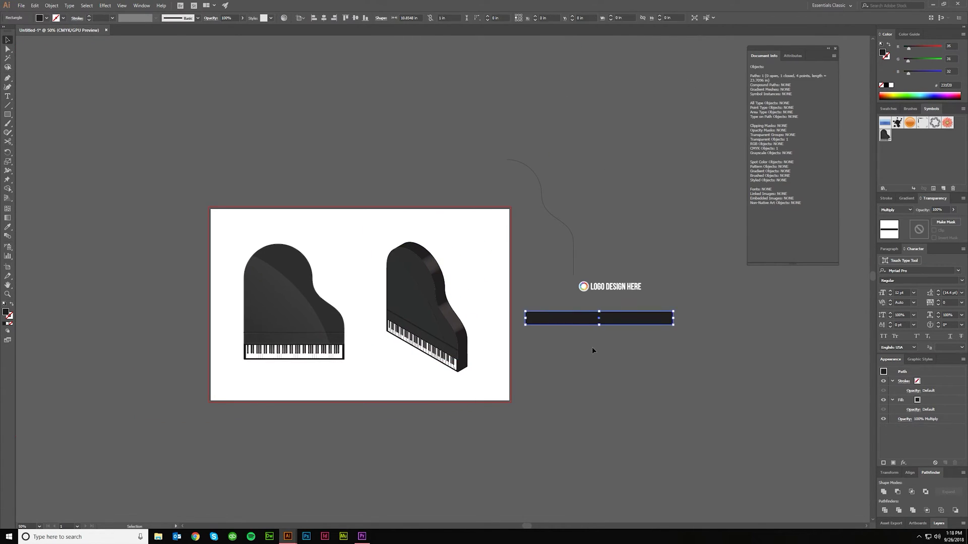
{"action": "scroll", "coordinate": [594, 352], "scroll_direction": "up", "scroll_amount": 2}
{"action": "left_click", "coordinate": [585, 325]}
{"action": "left_click_drag", "start_coordinate": [604, 287], "coordinate": [641, 292]}
{"action": "scroll", "coordinate": [555, 297], "scroll_direction": "right", "scroll_amount": 1}
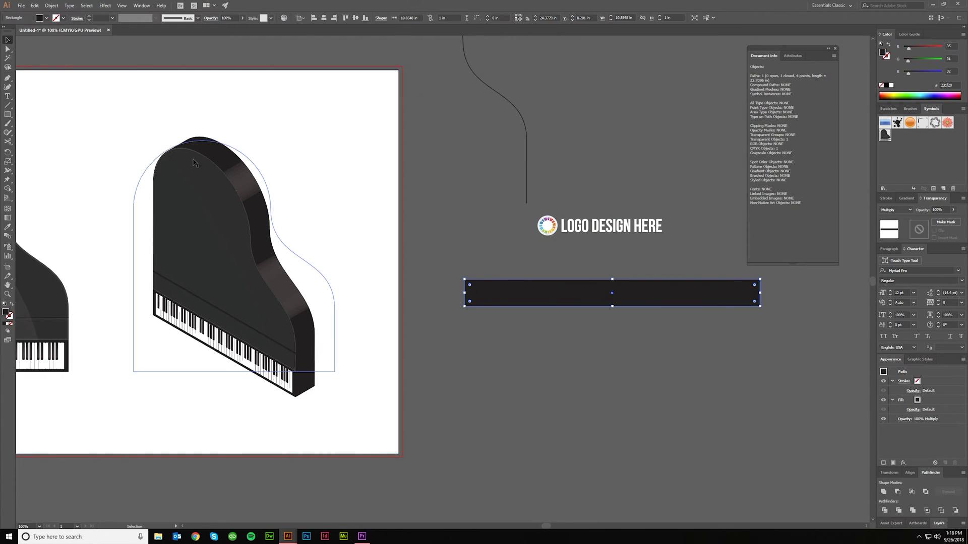
{"action": "key", "text": "ctrl+shift+a"}
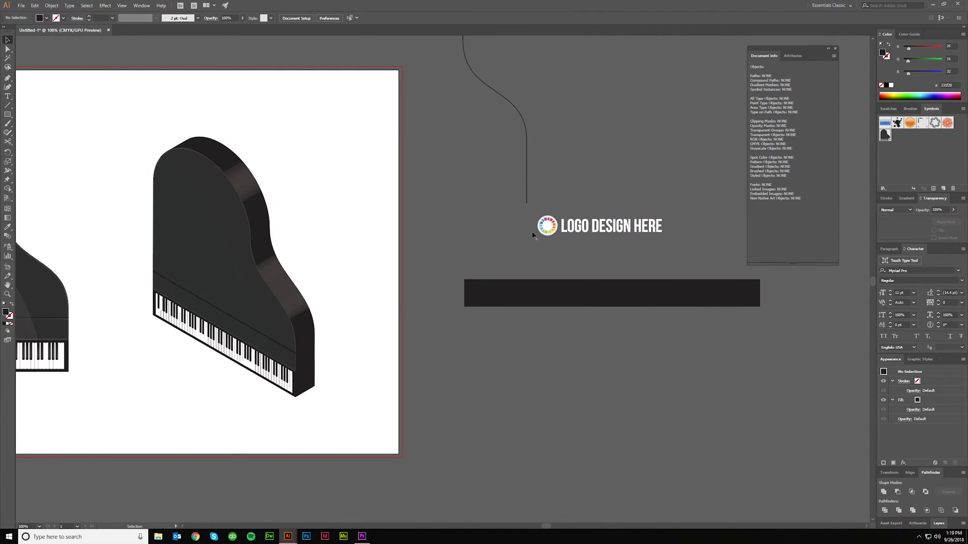
- Move the LOGO DESIGN HERE group down onto the dark bar and send the bar behind the logo
{"action": "left_click", "coordinate": [574, 230]}
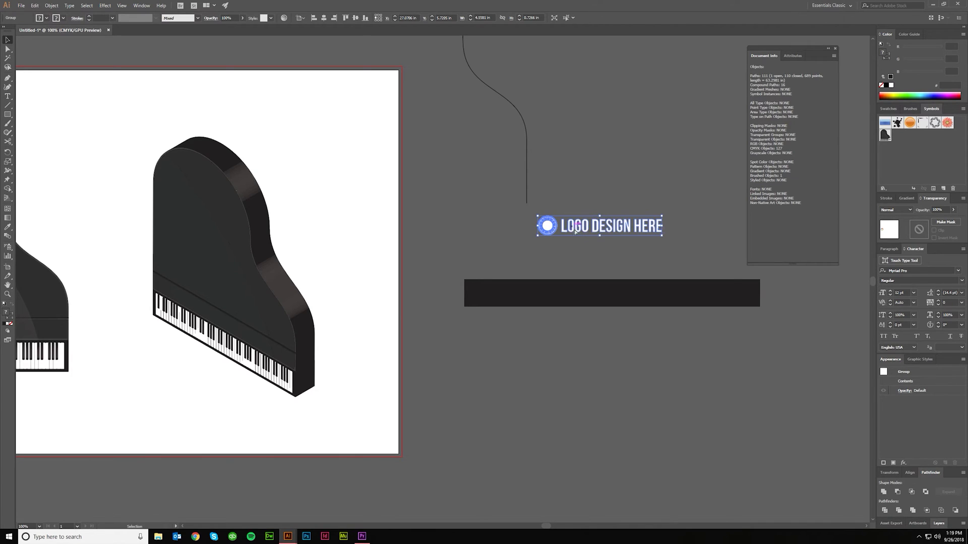
{"action": "left_click_drag", "start_coordinate": [573, 230], "coordinate": [581, 298]}
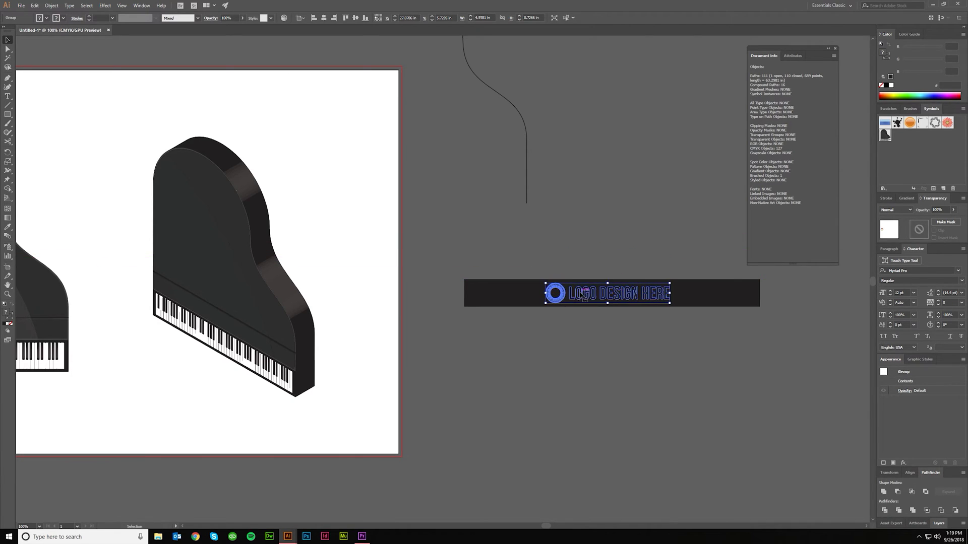
{"action": "left_click", "coordinate": [701, 298], "text": "shift"}
{"action": "left_click", "coordinate": [698, 325]}
{"action": "left_click", "coordinate": [693, 300]}
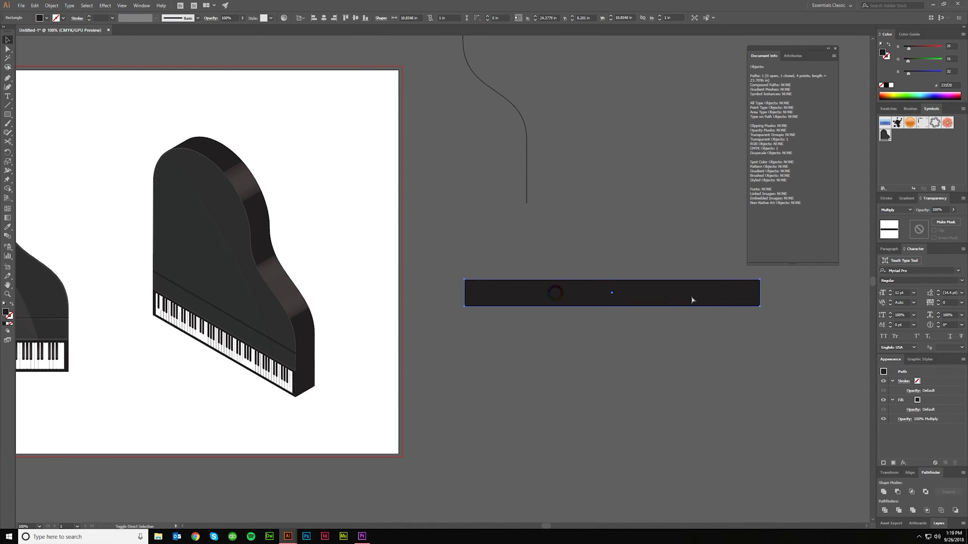
{"action": "right_click", "coordinate": [693, 293]}
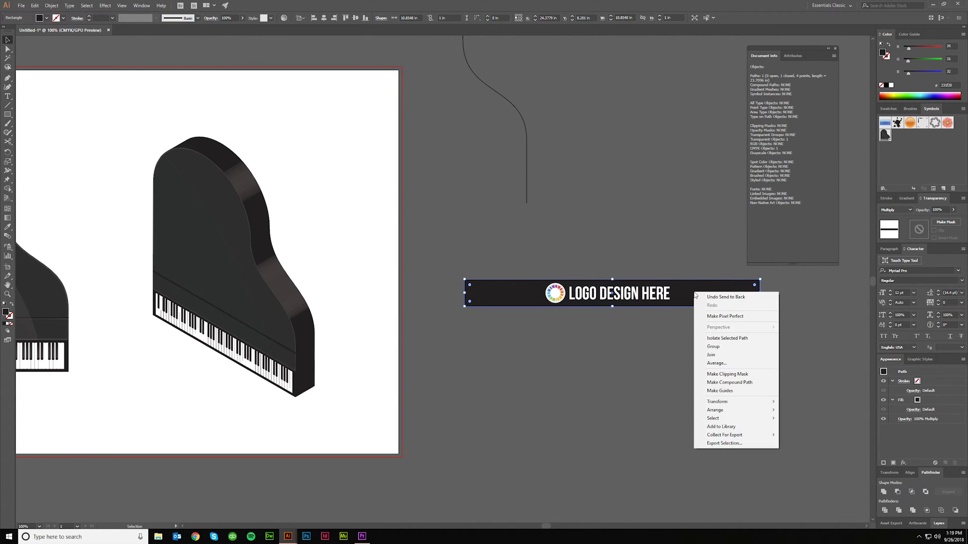
{"action": "mouse_move", "coordinate": [722, 412]}
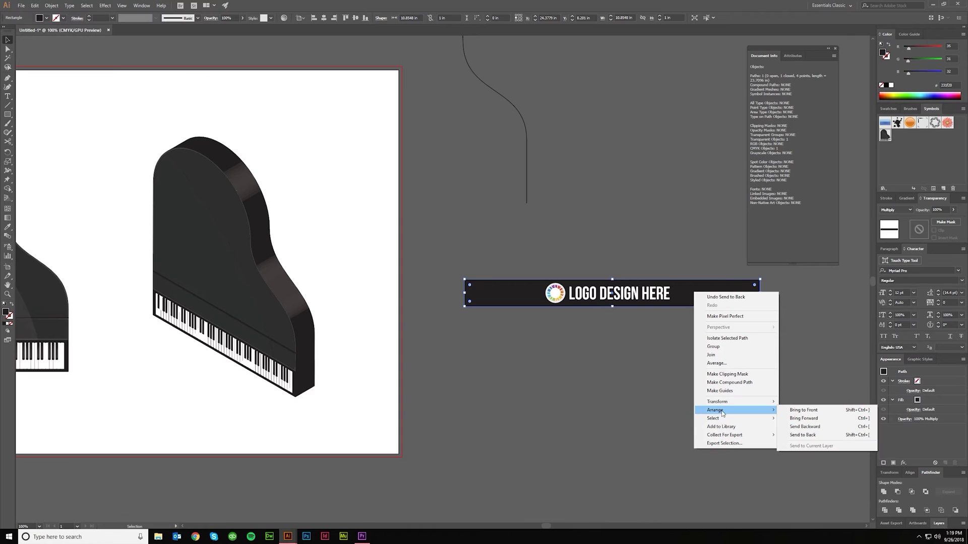
{"action": "left_click", "coordinate": [806, 435]}
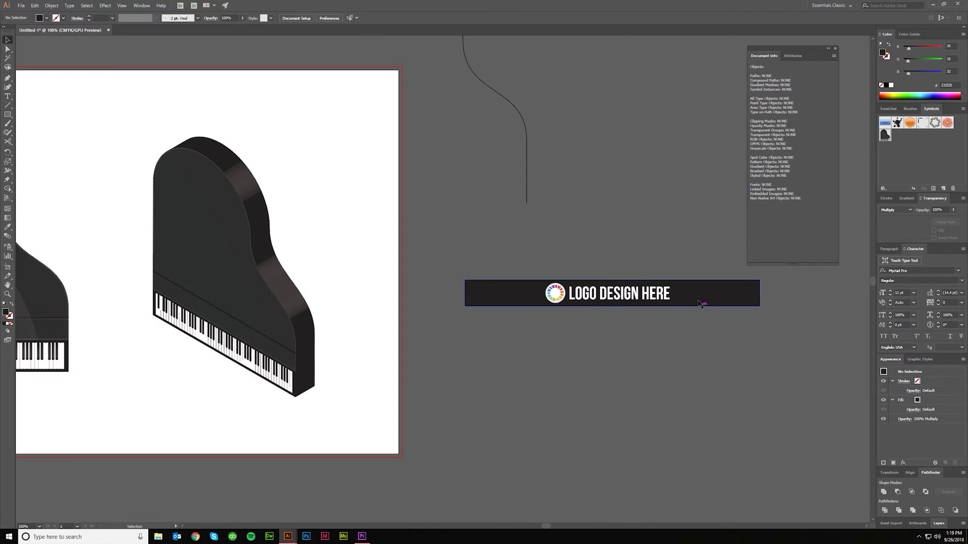
{"action": "key", "text": "ctrl"}
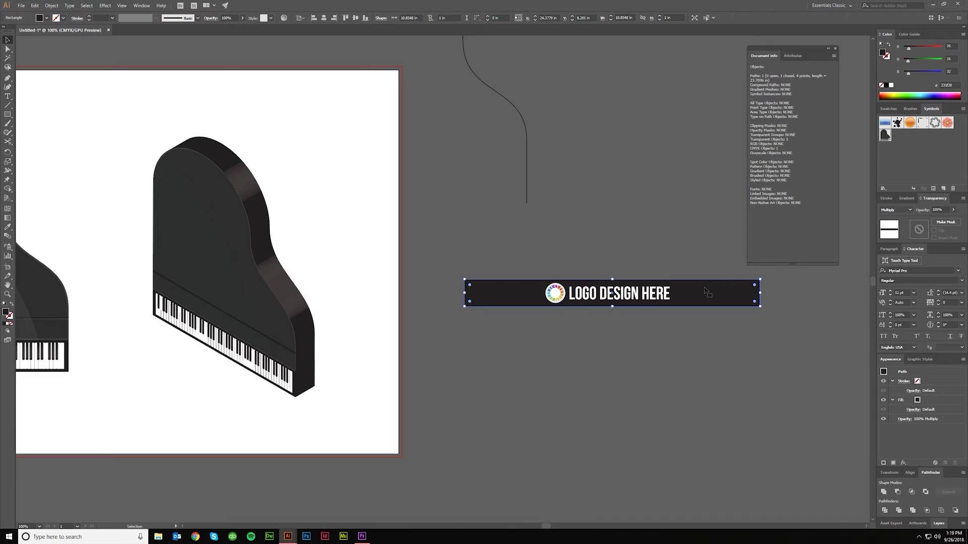
{"action": "left_click", "coordinate": [691, 340]}
- Shrink the logo to about three-quarters size and nudge it to centre it in the bar
{"action": "left_click", "coordinate": [627, 297]}
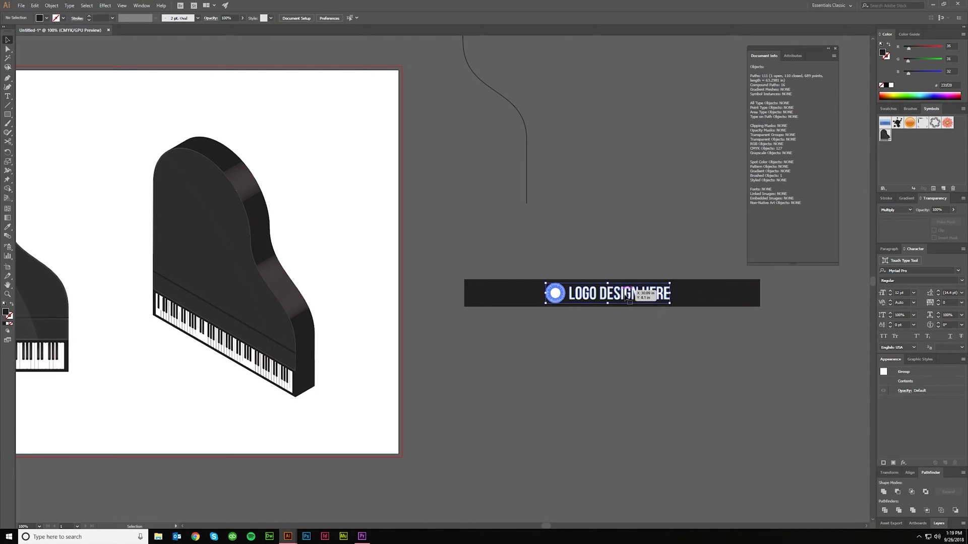
{"action": "left_click", "coordinate": [660, 342]}
{"action": "left_click", "coordinate": [586, 295]}
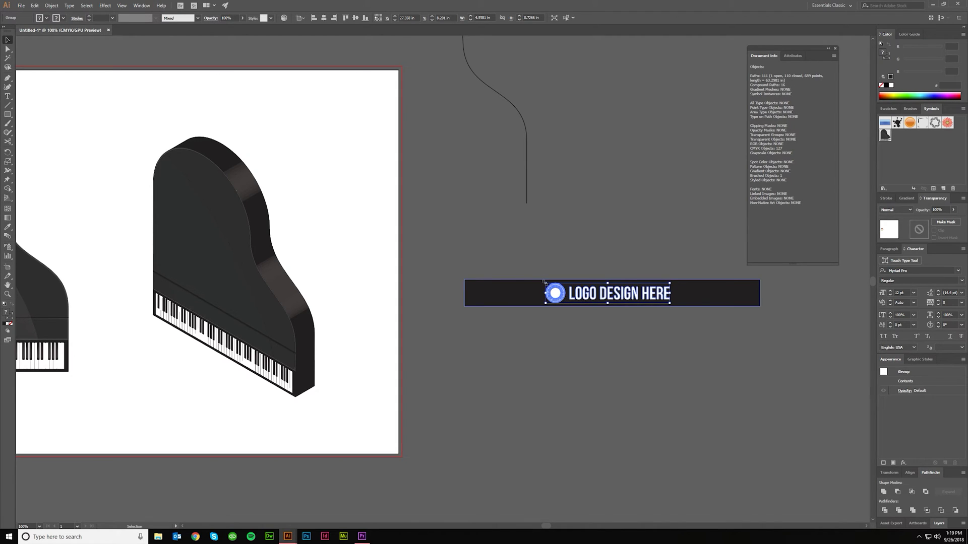
{"action": "left_click_drag", "start_coordinate": [544, 282], "coordinate": [560, 286]}
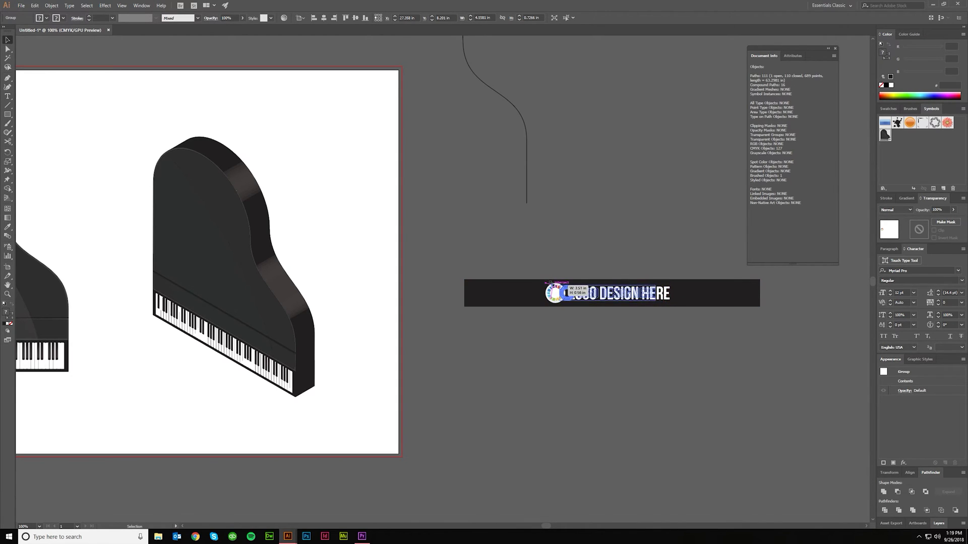
{"action": "left_click", "coordinate": [595, 331]}
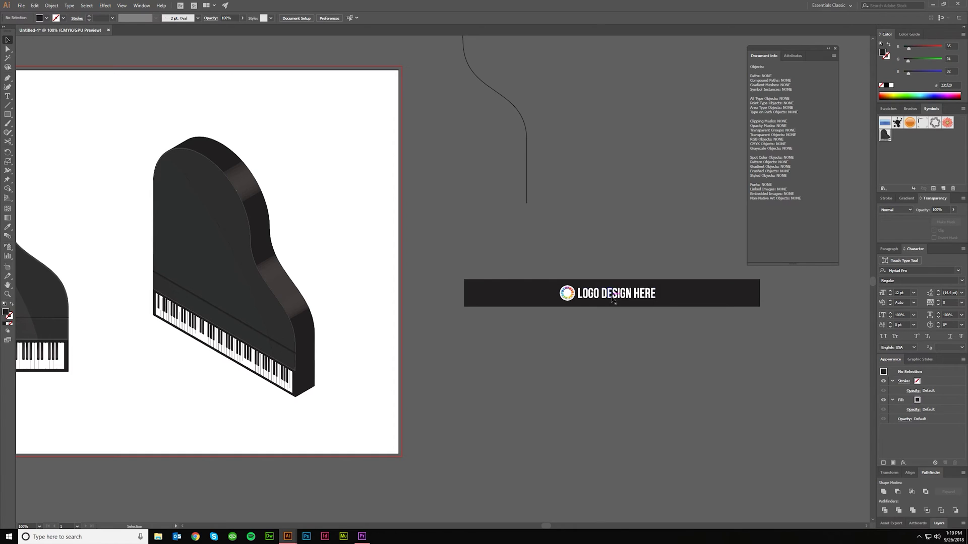
{"action": "left_click_drag", "start_coordinate": [620, 299], "coordinate": [622, 296]}
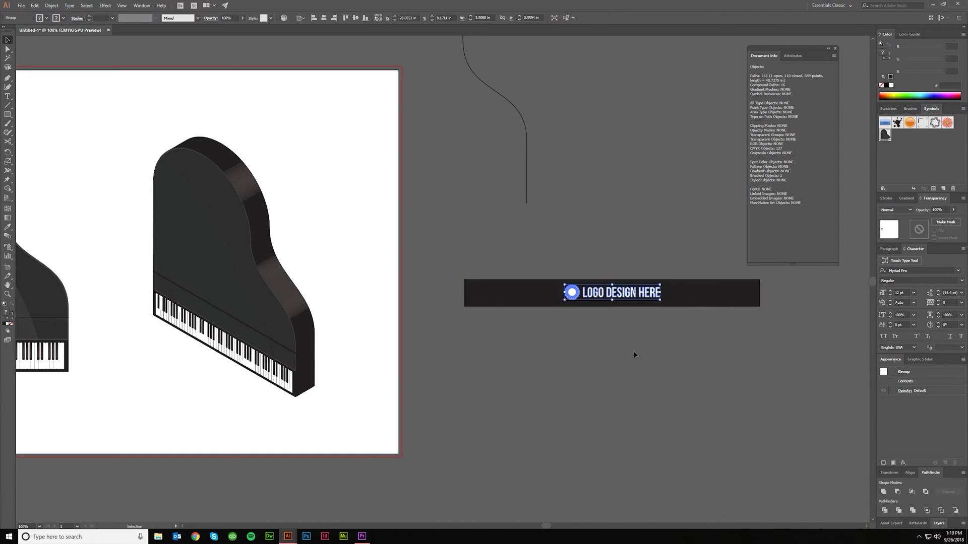
{"action": "left_click", "coordinate": [634, 353]}
{"action": "scroll", "coordinate": [633, 352], "scroll_direction": "left", "scroll_amount": 1}
{"action": "scroll", "coordinate": [633, 352], "scroll_direction": "up", "scroll_amount": 1}
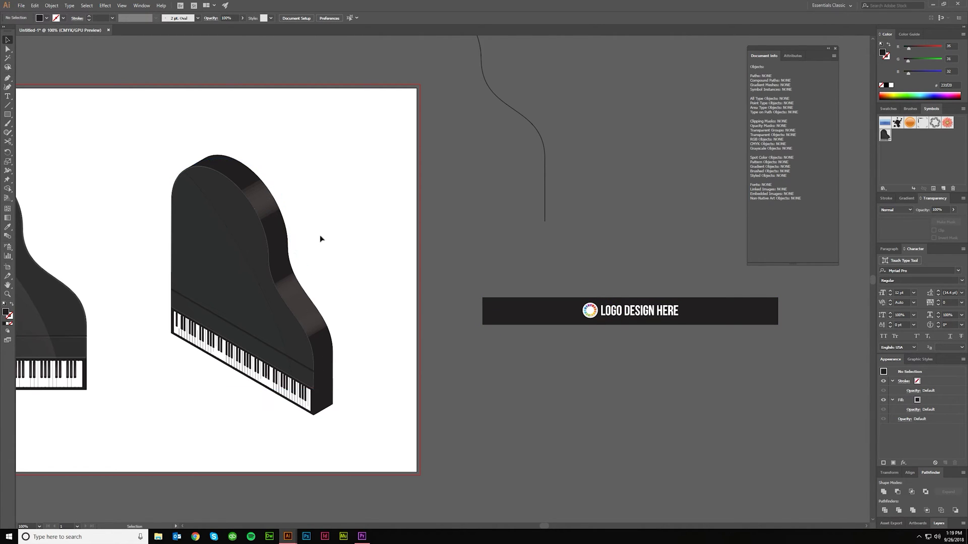
- Make the logo group a Graphic symbol named 'logo' and reopen the 3D piano's extrude settings
{"action": "left_click", "coordinate": [613, 311]}
{"action": "left_click_drag", "start_coordinate": [845, 177], "coordinate": [903, 157]}
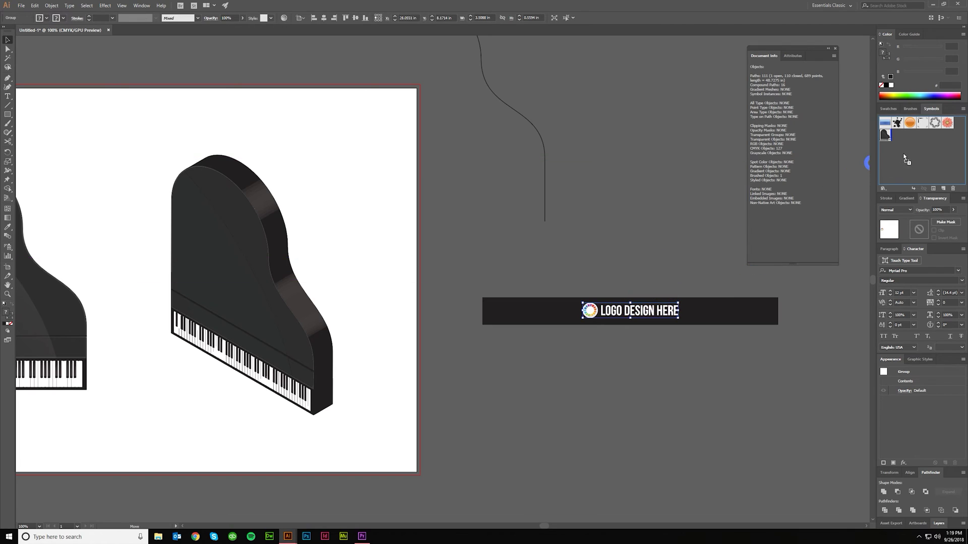
{"action": "type", "text": "logo"}
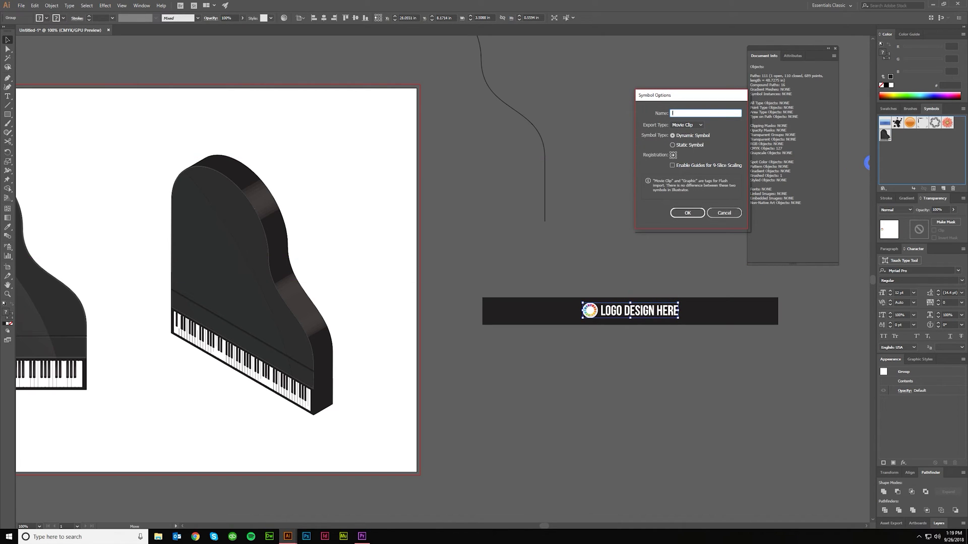
{"action": "left_click", "coordinate": [696, 125]}
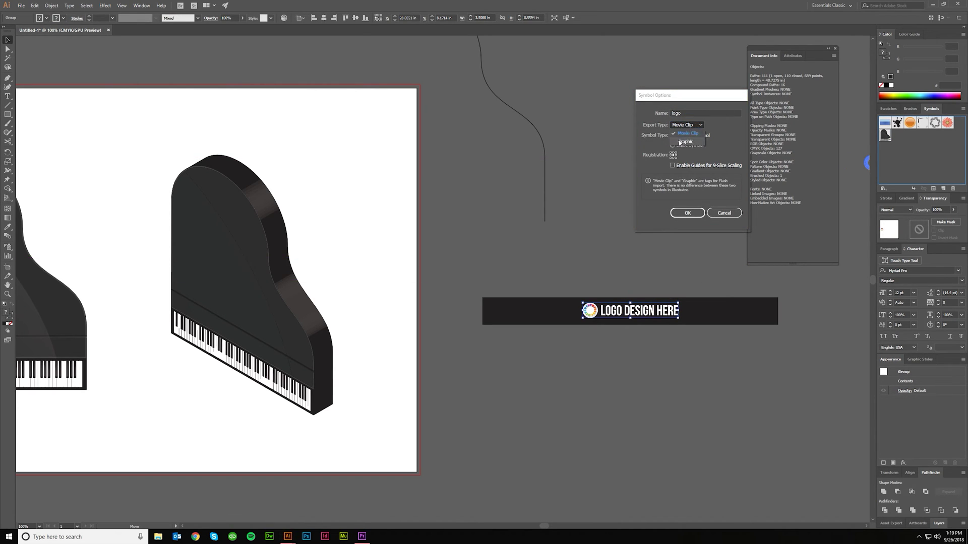
{"action": "left_click", "coordinate": [685, 141]}
{"action": "left_click", "coordinate": [687, 213]}
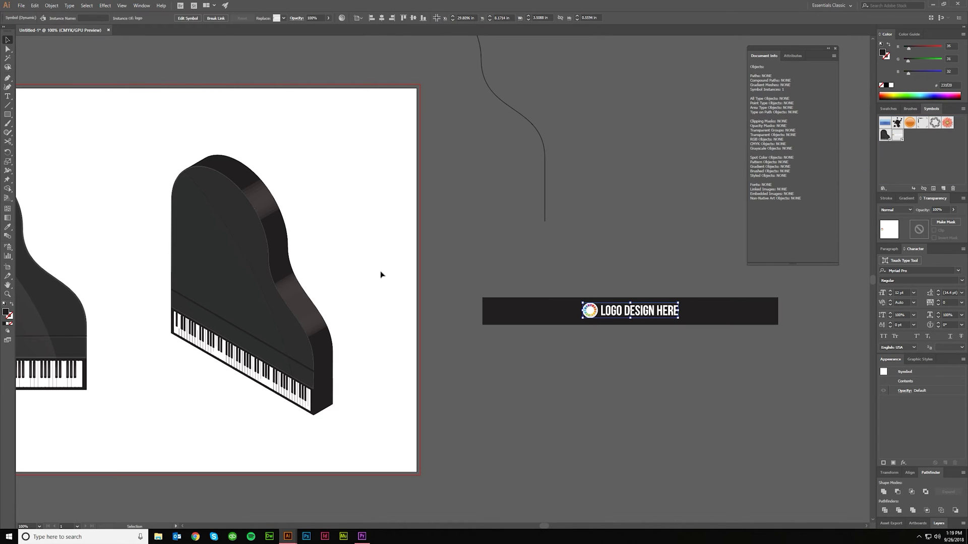
{"action": "left_click", "coordinate": [272, 252]}
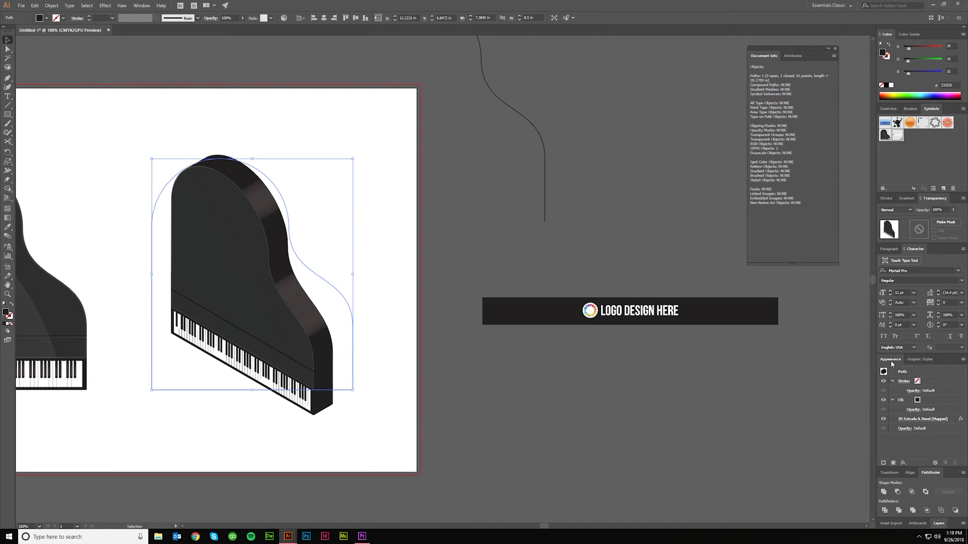
{"action": "left_click", "coordinate": [918, 420]}
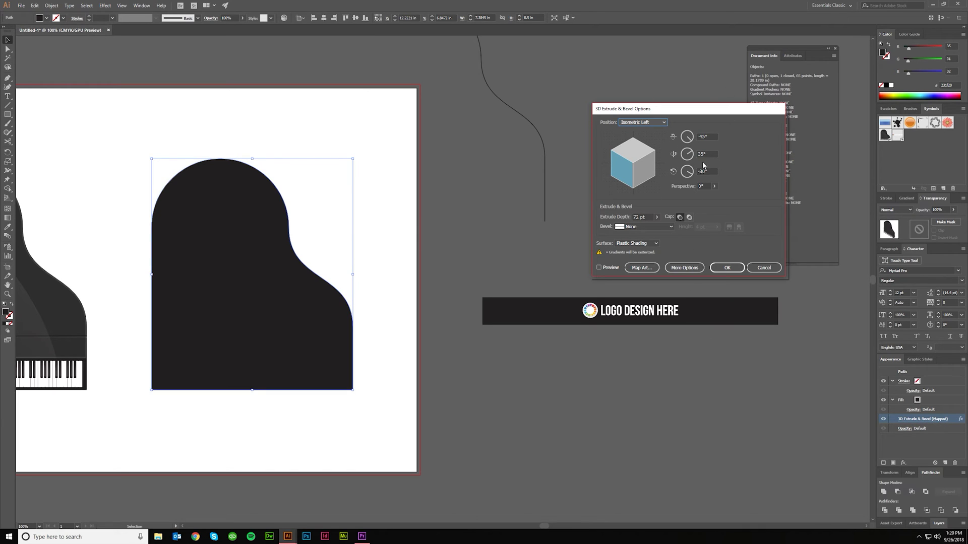
- Open Map Art for the 3D piano and advance to surface 3, the curved side face
{"action": "left_click", "coordinate": [649, 268]}
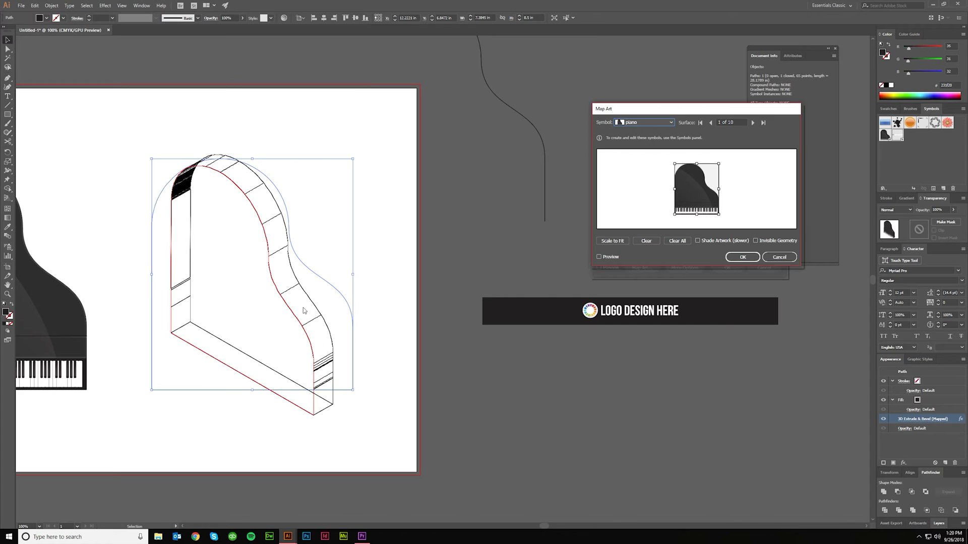
{"action": "left_click", "coordinate": [752, 123]}
{"action": "left_click", "coordinate": [752, 122]}
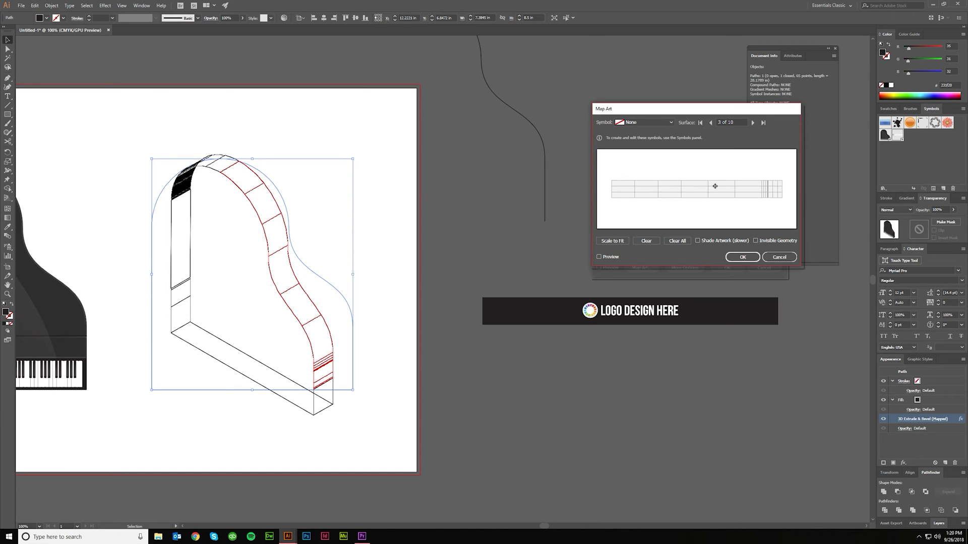
{"action": "left_click", "coordinate": [671, 123]}
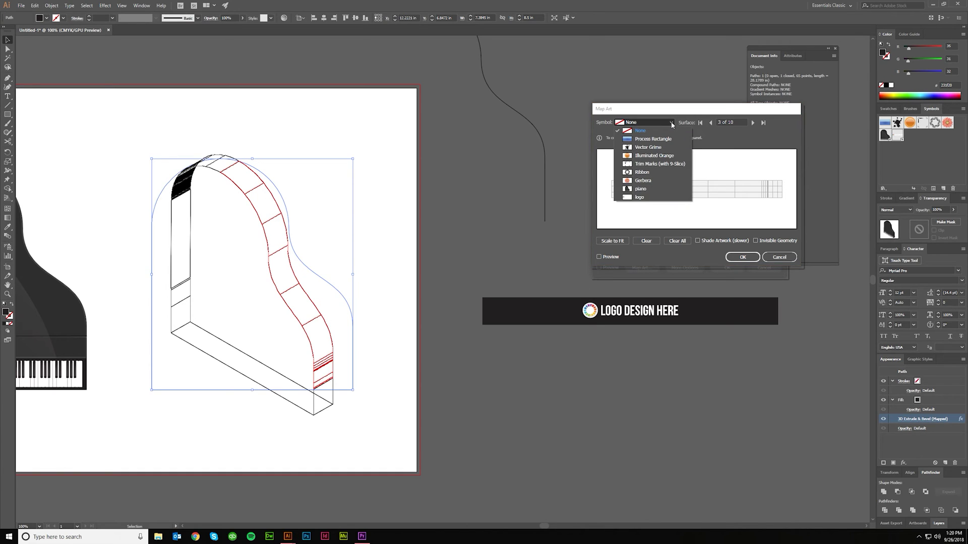
- Map the 'logo' symbol onto the curved side surface and preview the result
{"action": "left_click", "coordinate": [641, 197]}
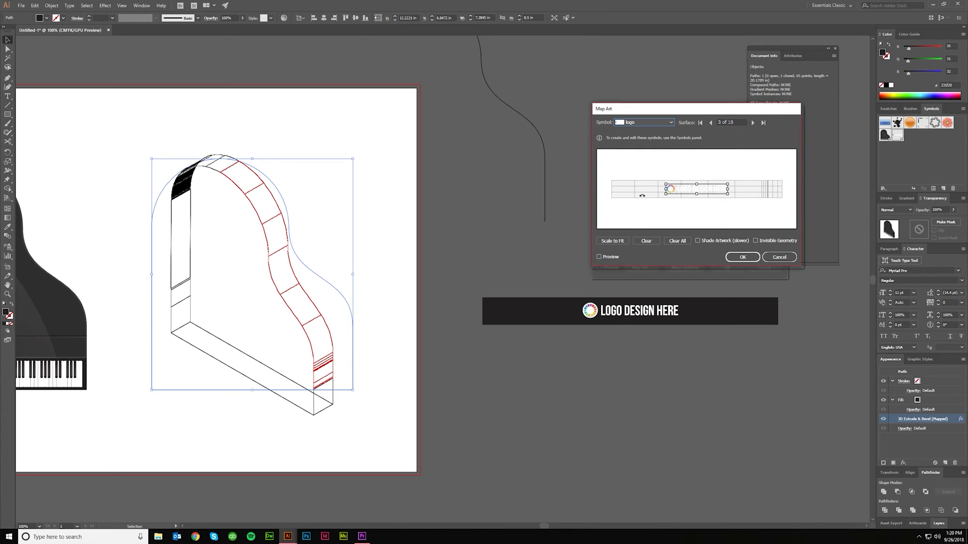
{"action": "left_click", "coordinate": [599, 257]}
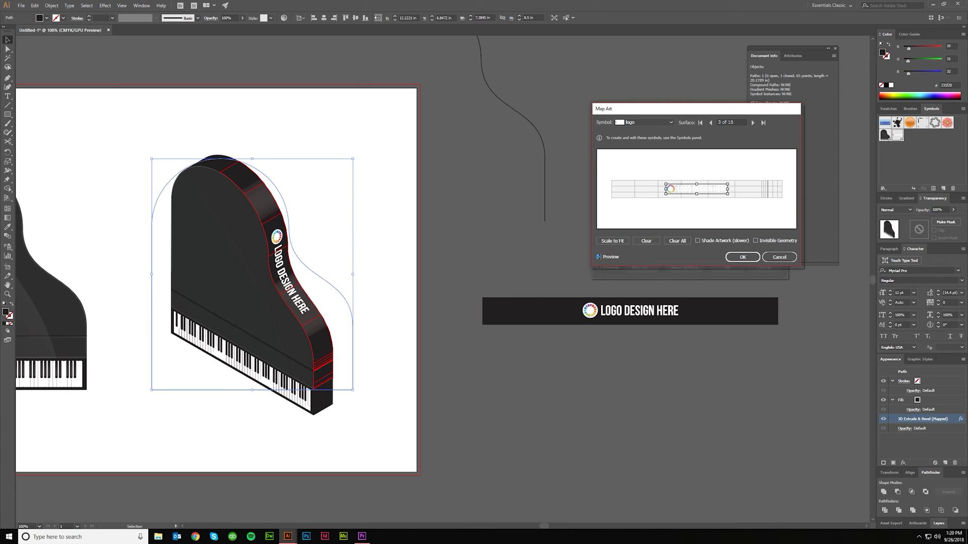
{"action": "left_click", "coordinate": [600, 257]}
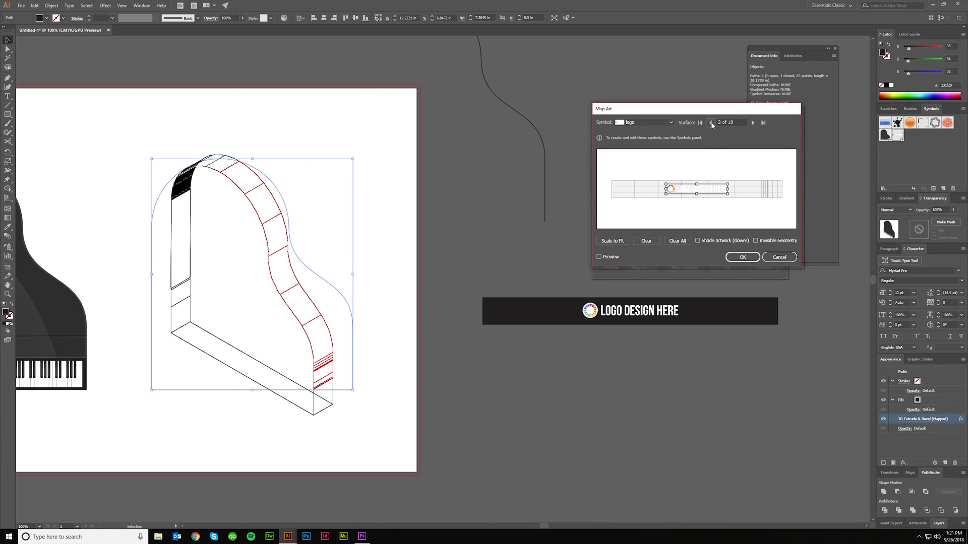
- Rotate the mapped logo 90° to run along the side, then apply the mapping and 3D settings
{"action": "left_click", "coordinate": [711, 122]}
{"action": "left_click", "coordinate": [752, 122]}
{"action": "left_click_drag", "start_coordinate": [729, 195], "coordinate": [707, 223]}
{"action": "left_click", "coordinate": [599, 257]}
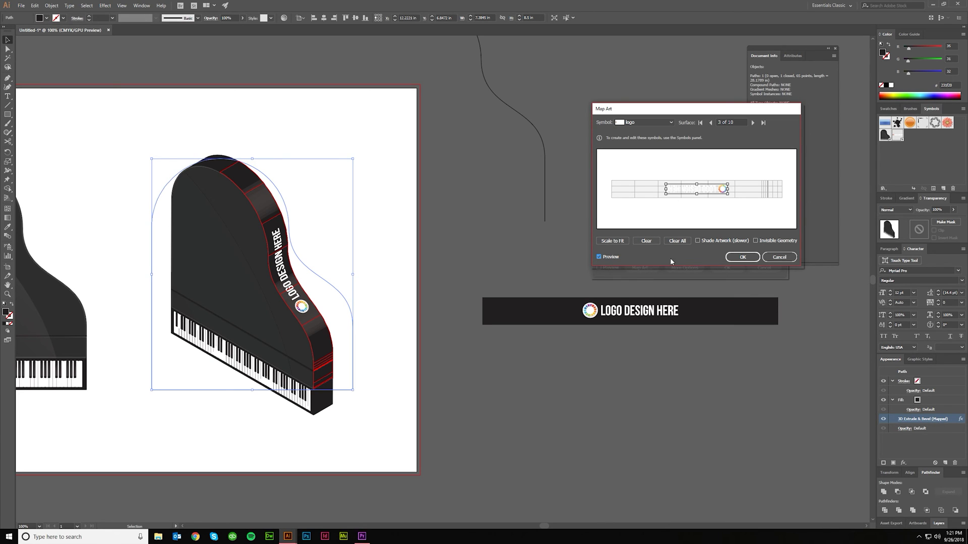
{"action": "left_click", "coordinate": [743, 257]}
{"action": "left_click", "coordinate": [725, 265]}
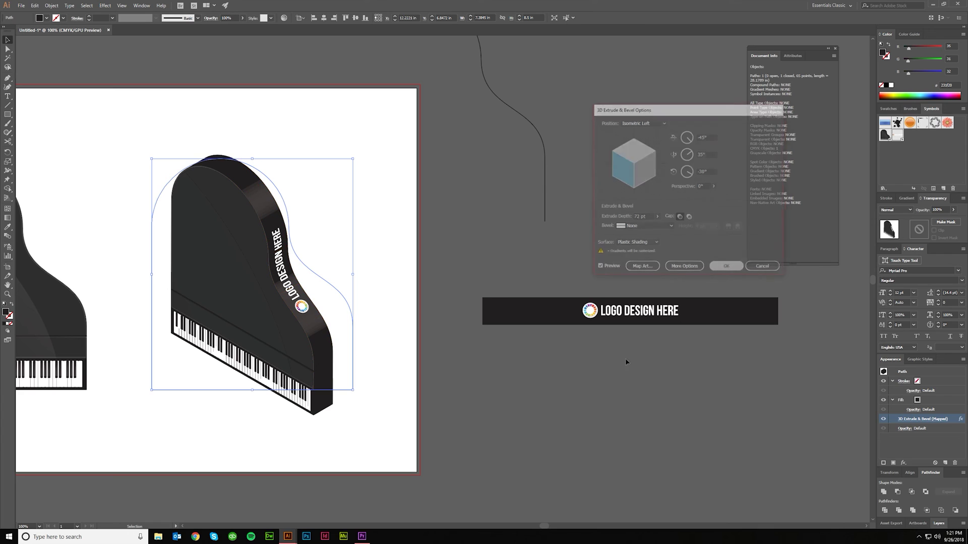
{"action": "left_click", "coordinate": [489, 359]}
- Zoom to 66.67% and drag the LOGO DESIGN HERE banner onto the artboard below the flat piano
{"action": "scroll", "coordinate": [378, 307], "scroll_direction": "left", "scroll_amount": 3}
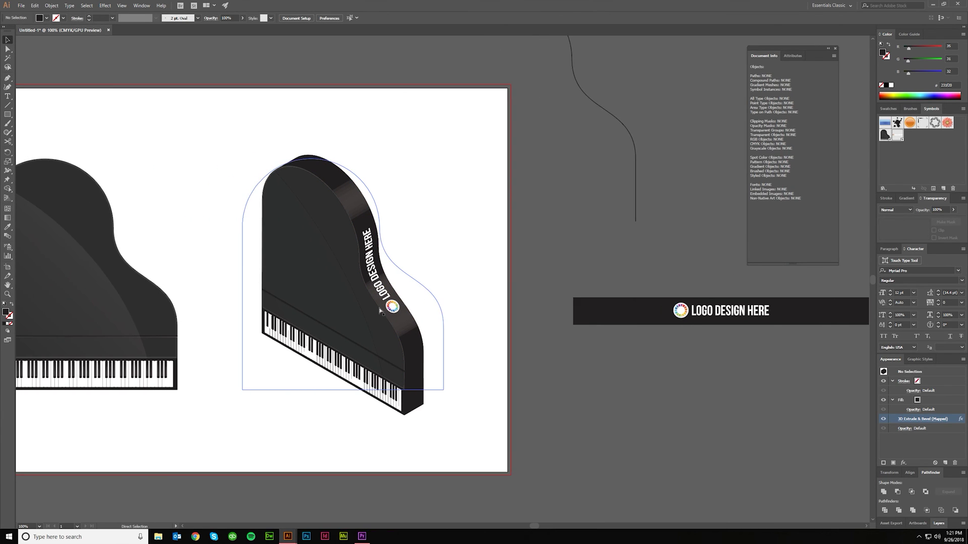
{"action": "key", "text": "ctrl+minus"}
{"action": "key", "text": "ctrl+minus"}
{"action": "key", "text": "ctrl+plus"}
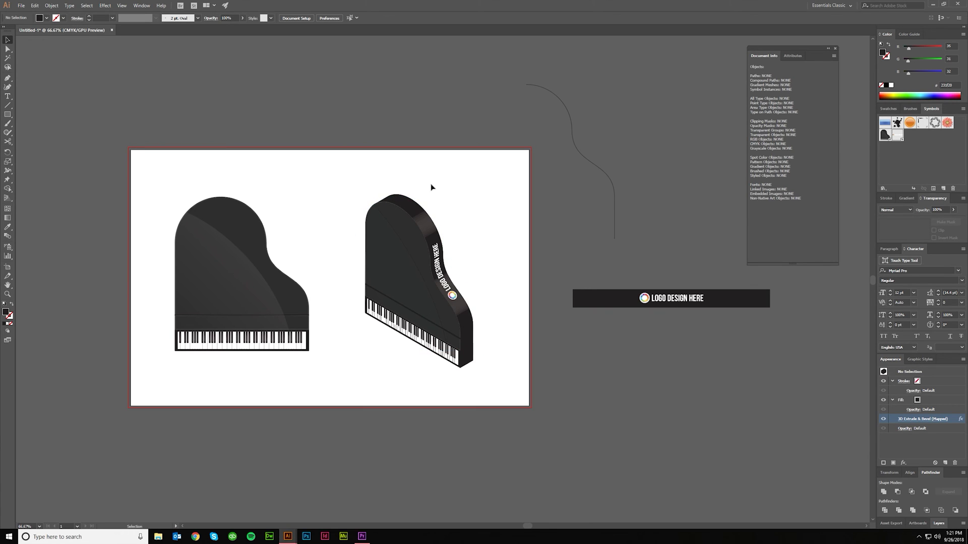
{"action": "left_click_drag", "start_coordinate": [670, 300], "coordinate": [246, 379]}
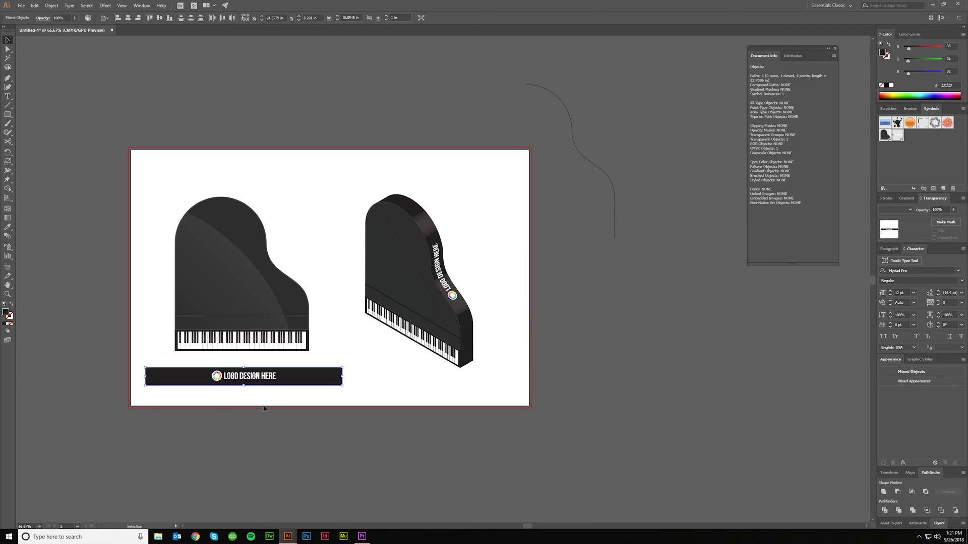
{"action": "left_click", "coordinate": [262, 402]}
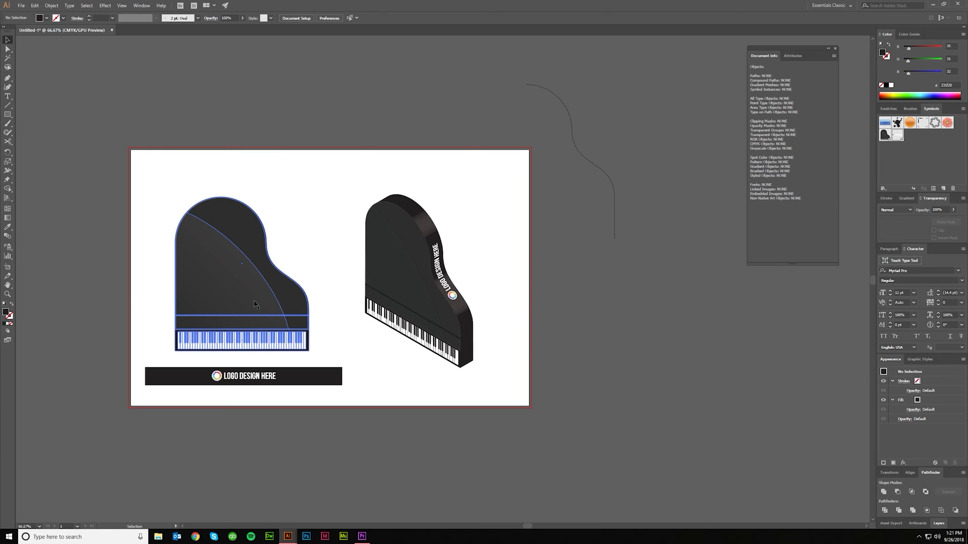
- Select and deselect the flat piano symbol to check its placement
{"action": "left_click", "coordinate": [221, 267]}
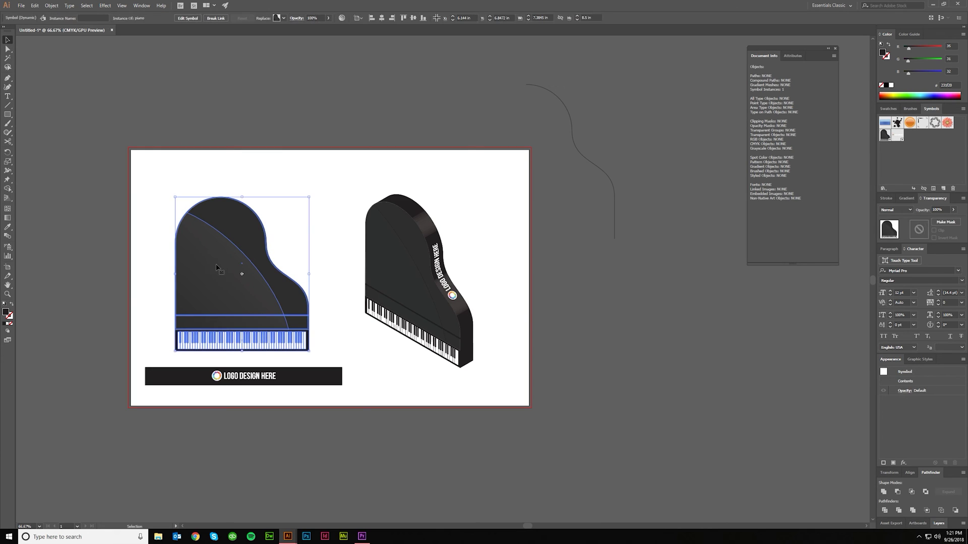
{"action": "left_click", "coordinate": [334, 256]}
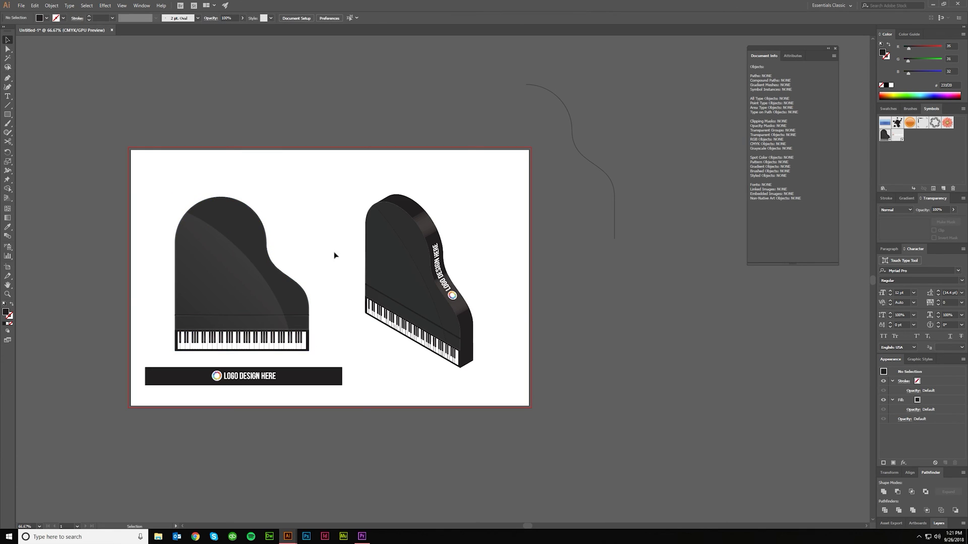
{"action": "left_click", "coordinate": [254, 288]}
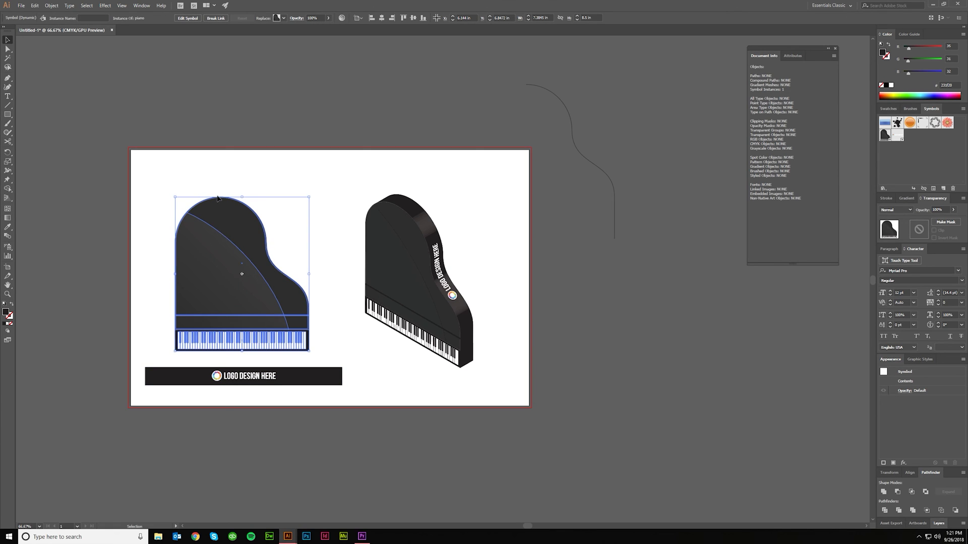
{"action": "left_click", "coordinate": [277, 208]}
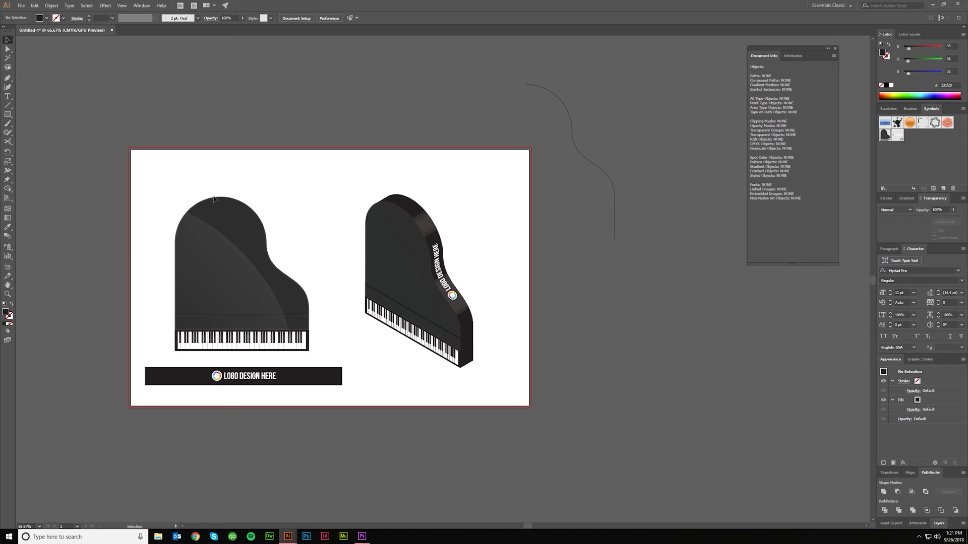
{"action": "left_click", "coordinate": [218, 377]}
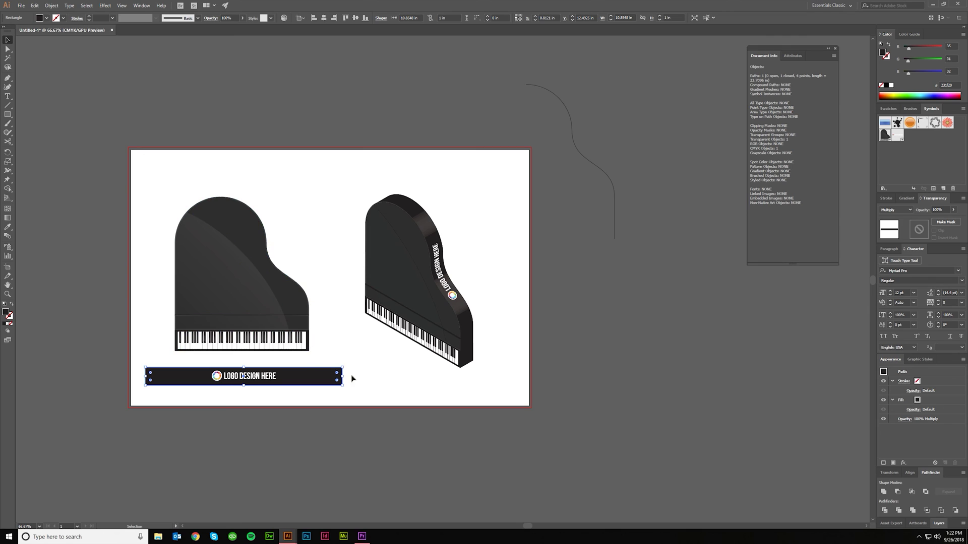
{"action": "left_click", "coordinate": [357, 399]}
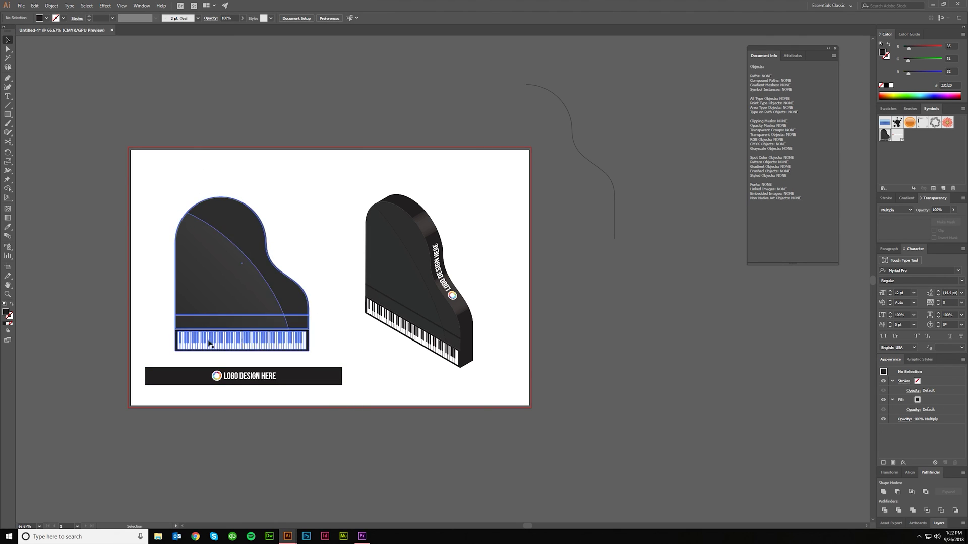